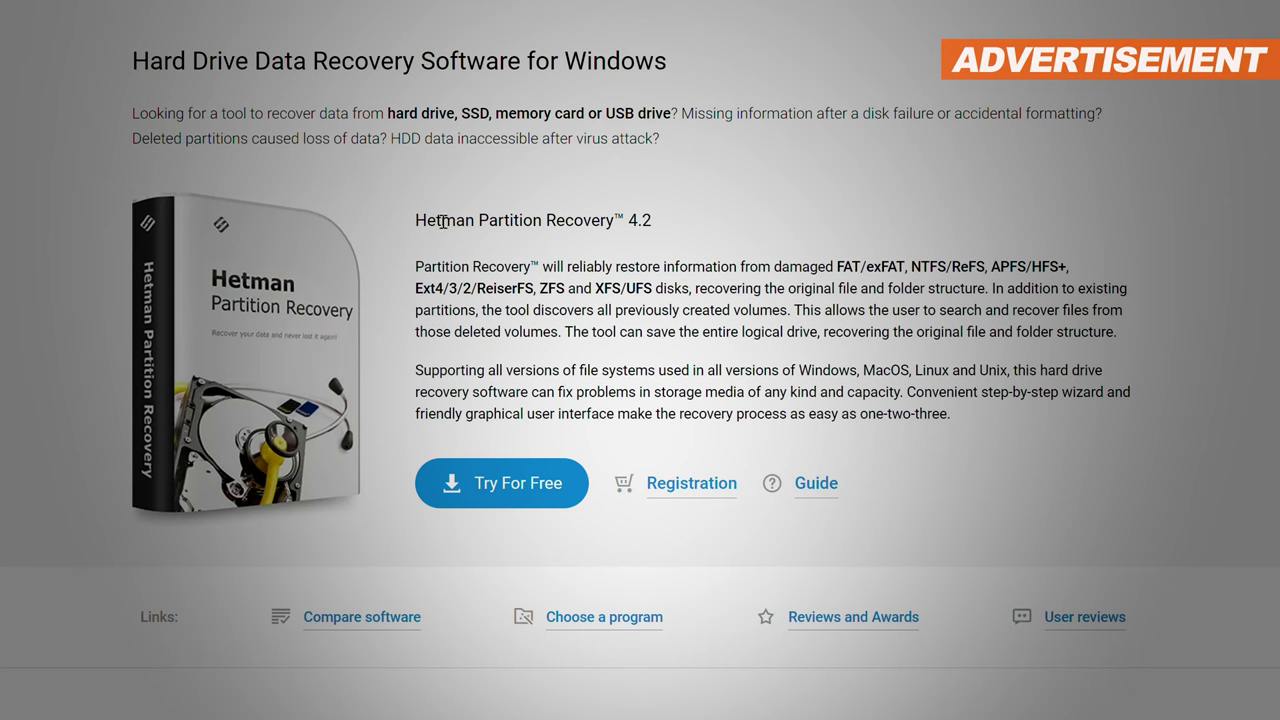
Scroll the Partition Recovery product page down to Supported File Systems and System Requirements
left_click(716, 227)
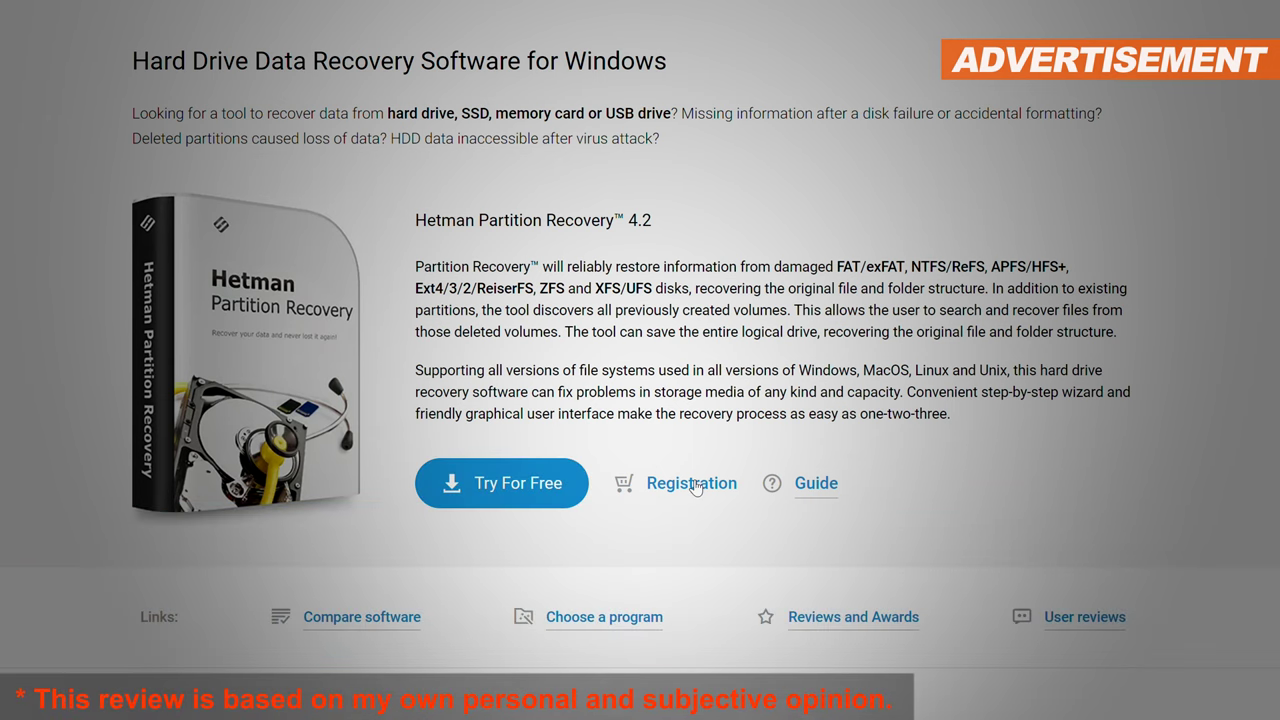
scroll(711, 500, "down", 6)
scroll(1180, 377, "down", 10)
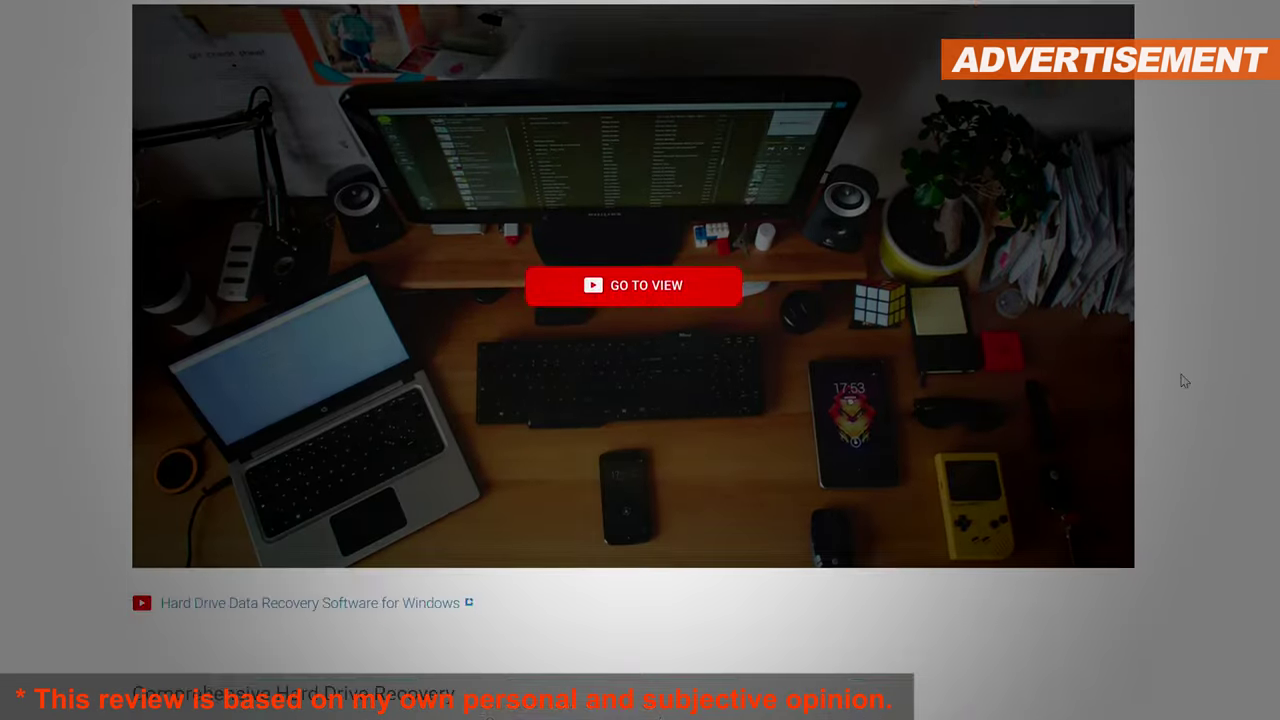
scroll(1206, 355, "down", 10)
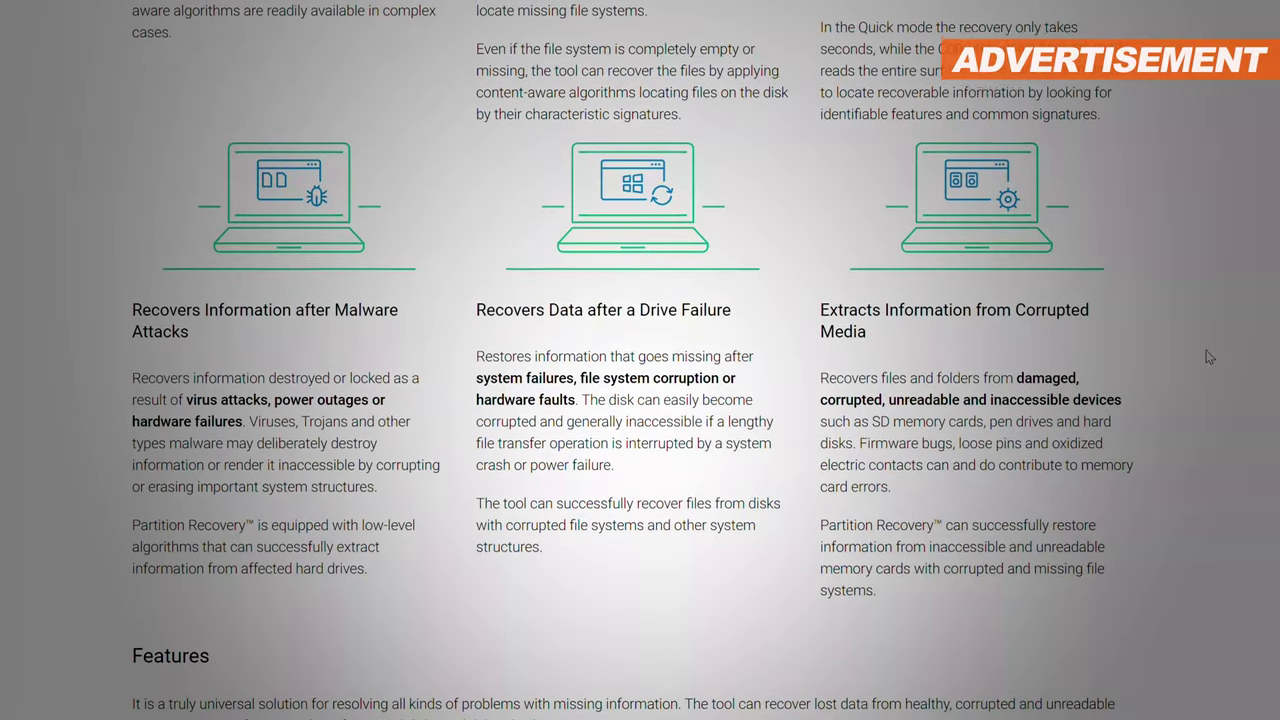
scroll(1210, 363, "down", 8)
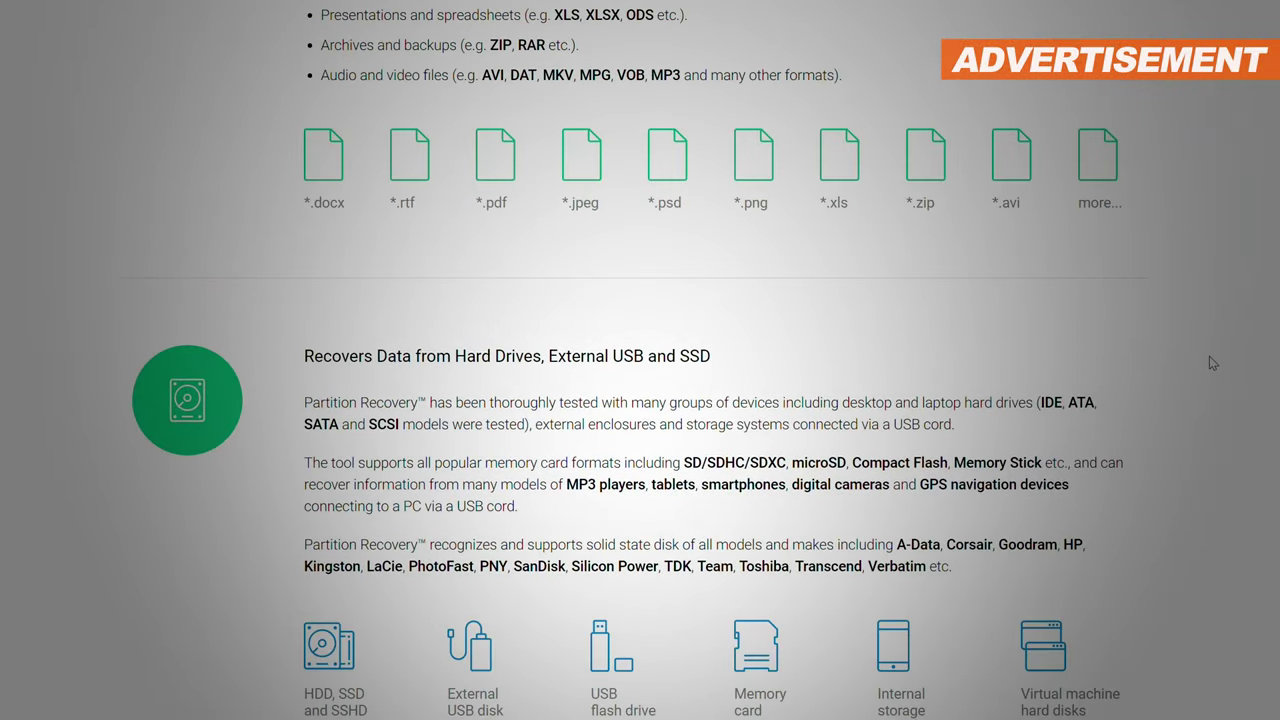
scroll(1213, 365, "down", 10)
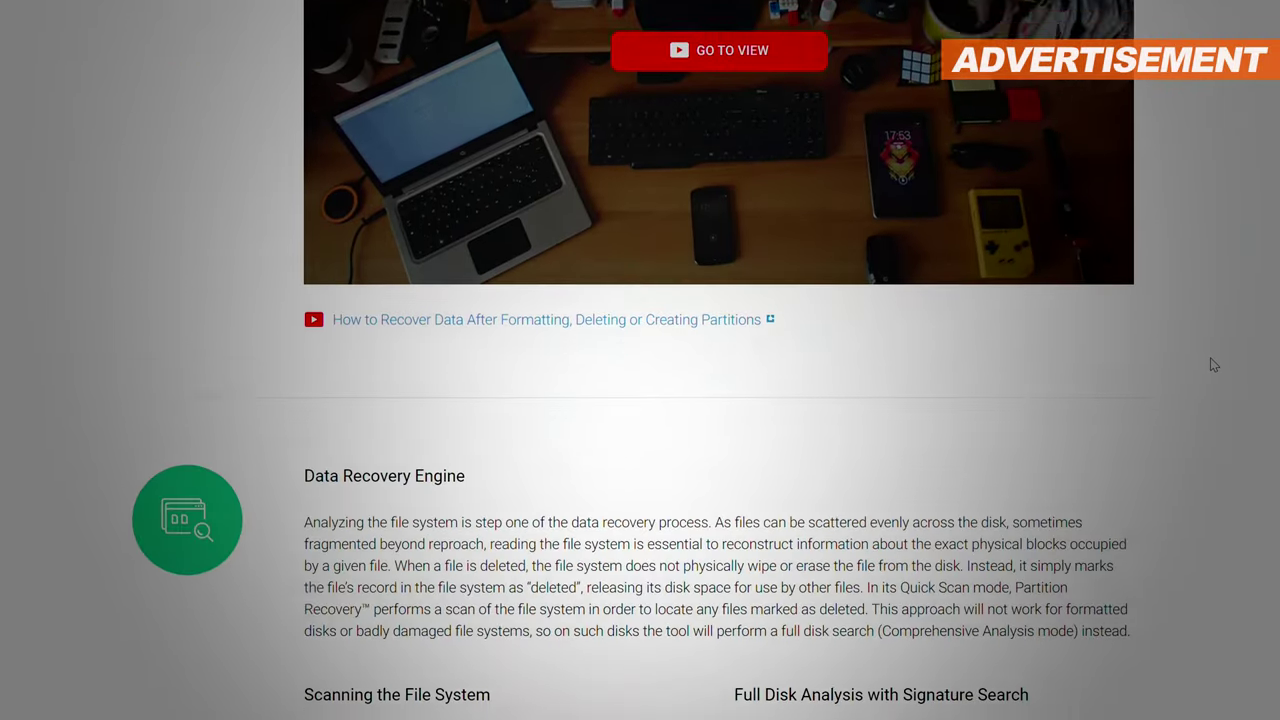
scroll(1210, 368, "down", 10)
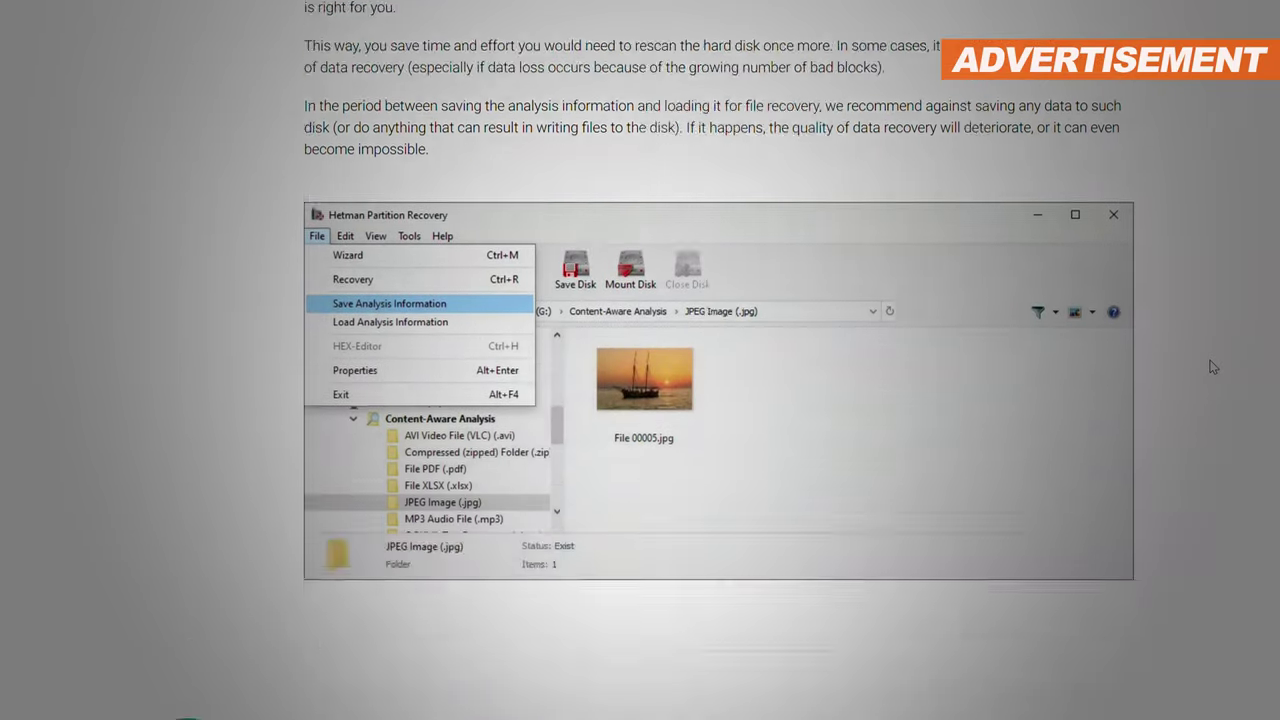
scroll(1201, 367, "down", 10)
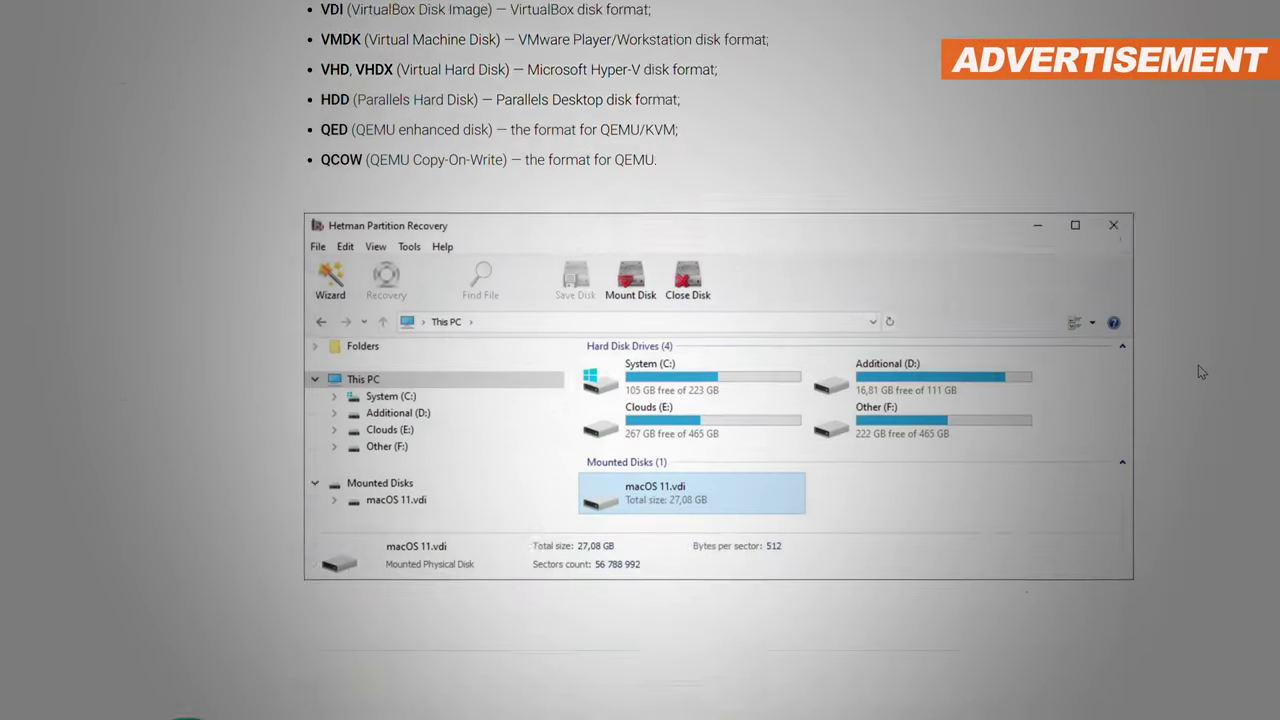
scroll(1190, 370, "down", 5)
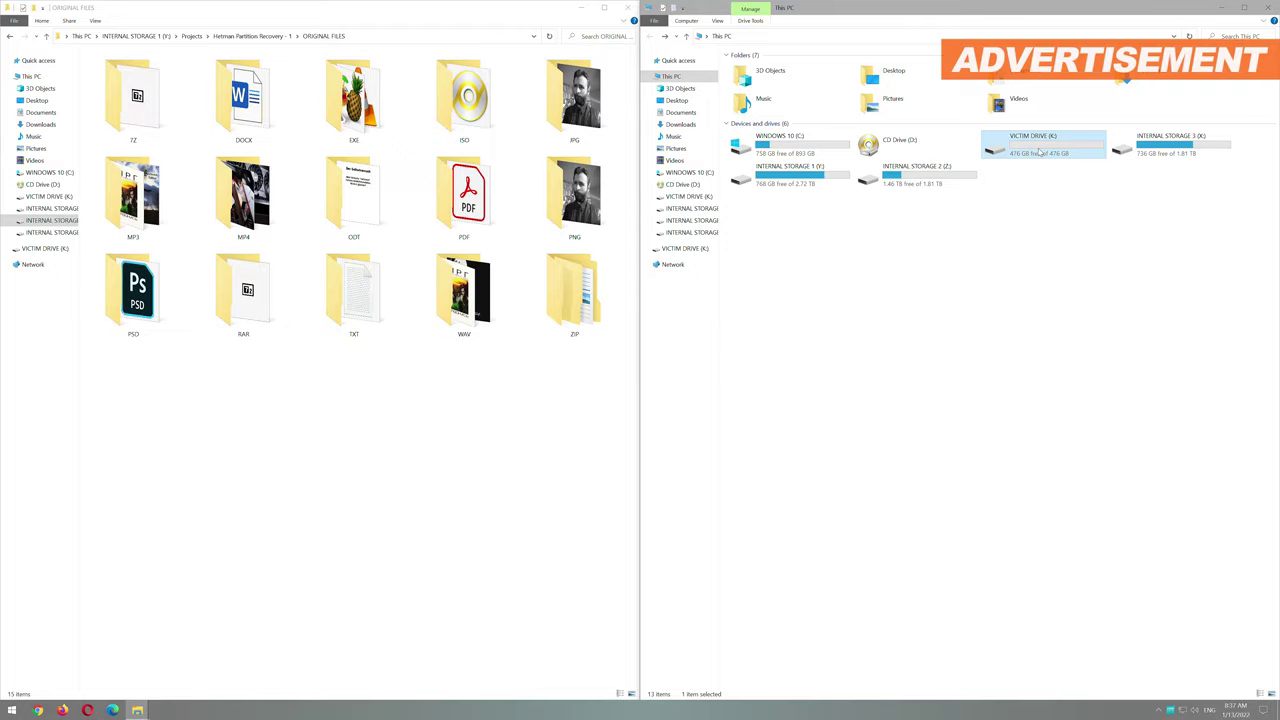
Show the VICTIM DRIVE (K:) properties, select the 15 ORIGINAL FILES folders, and close the 7Z listing
right_click(1040, 152)
left_click(1068, 419)
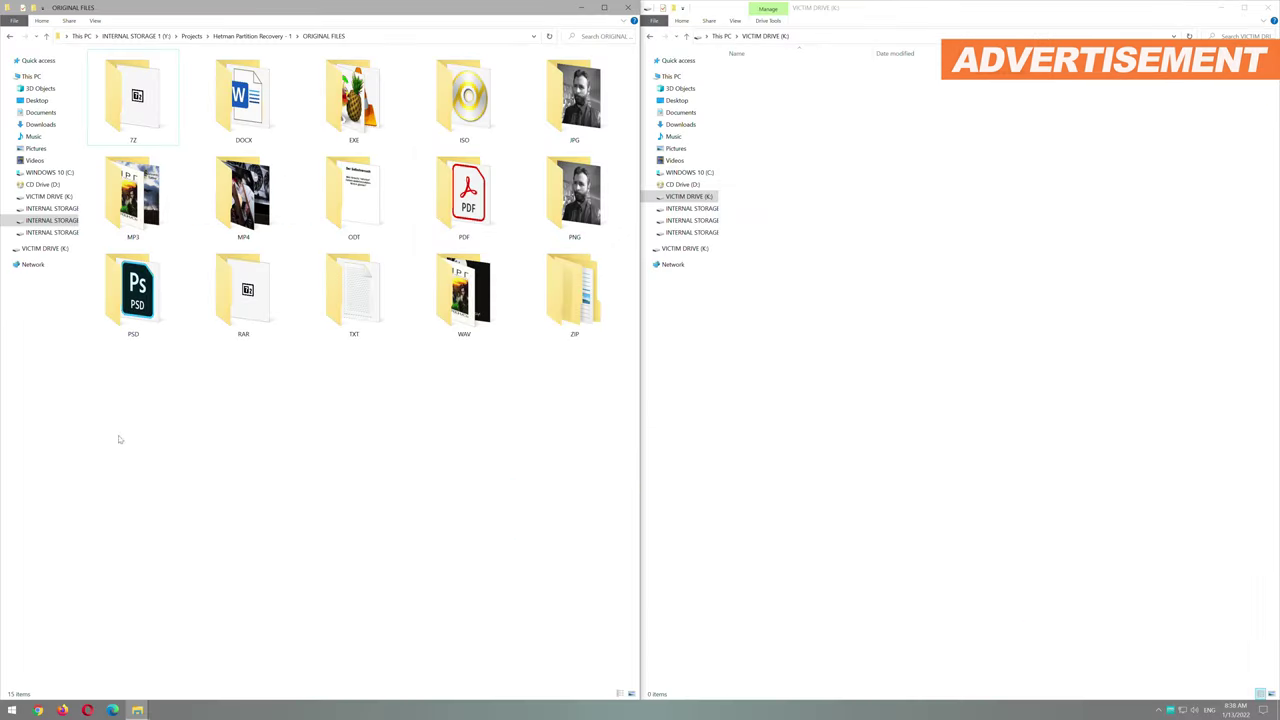
left_click_drag(112, 431, 558, 159)
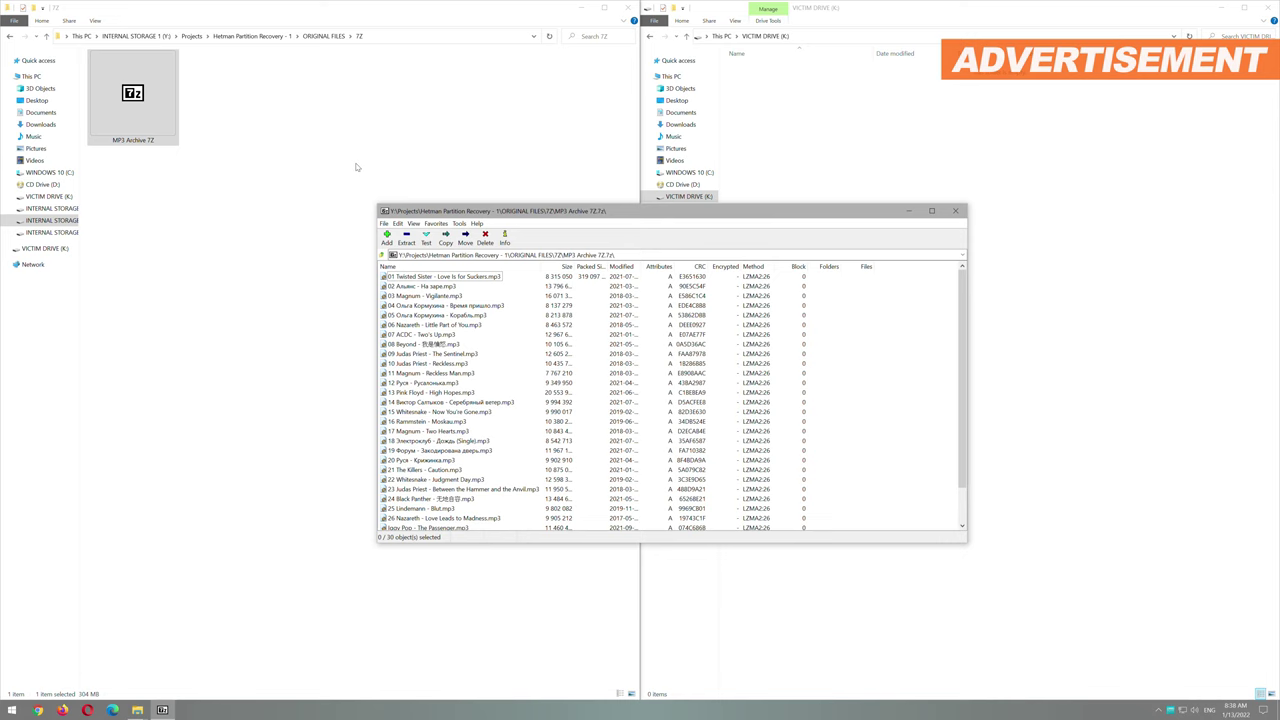
left_click(957, 212)
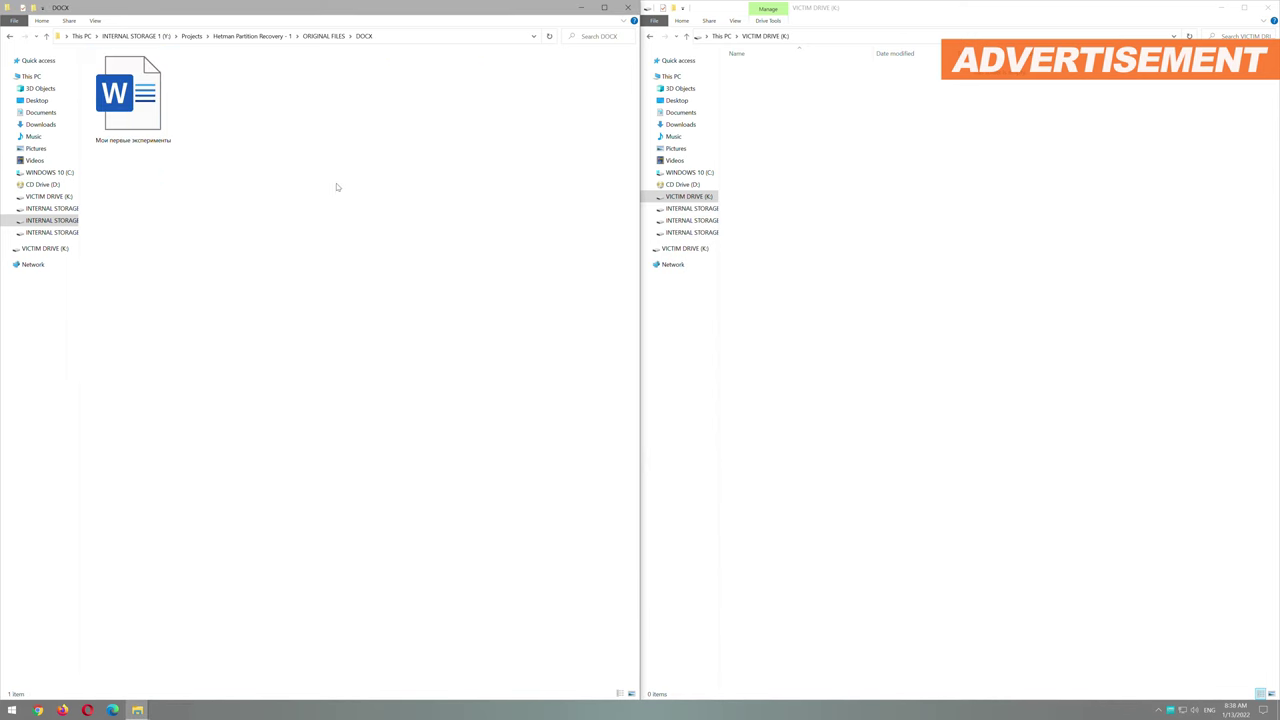
Review the DOCX, EXE, ISO, JPG, MP3, MP4, ODT and PDF test folders in turn
left_click(123, 119)
key("alt+Up")
key("Right")
key("Return")
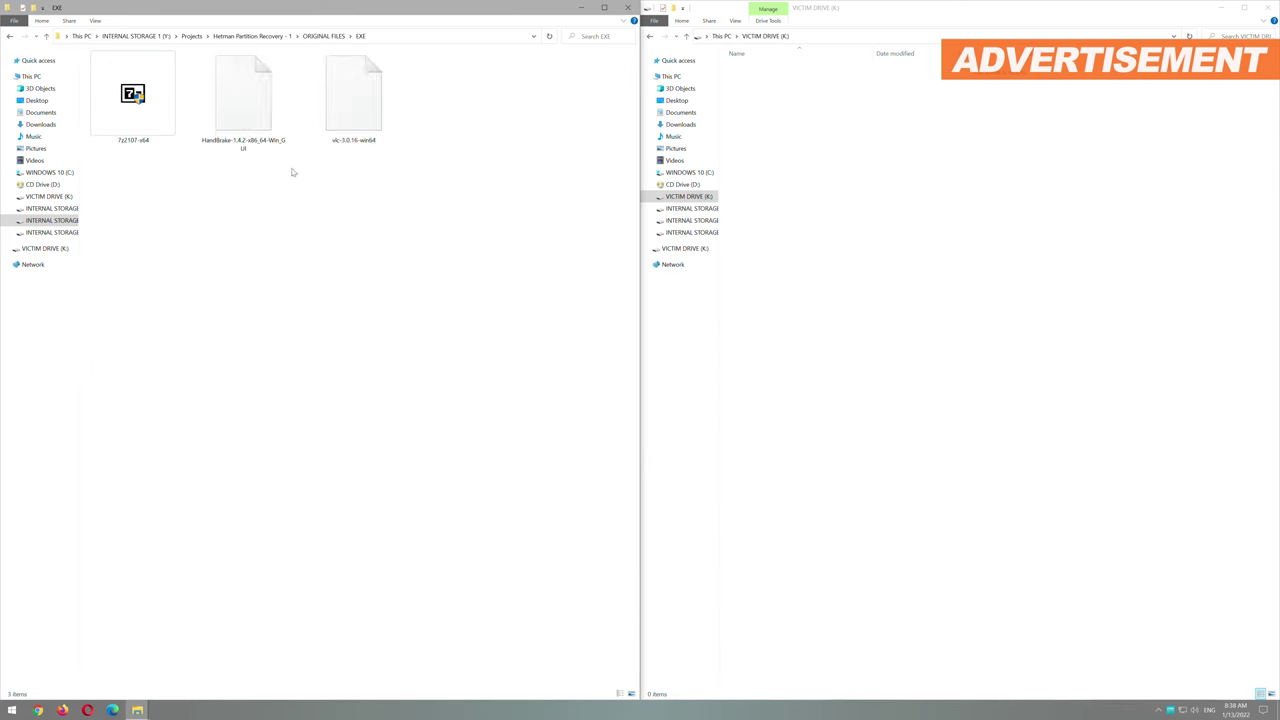
key("alt+Up")
key("Right")
key("Return")
key("alt+Up")
key("Right")
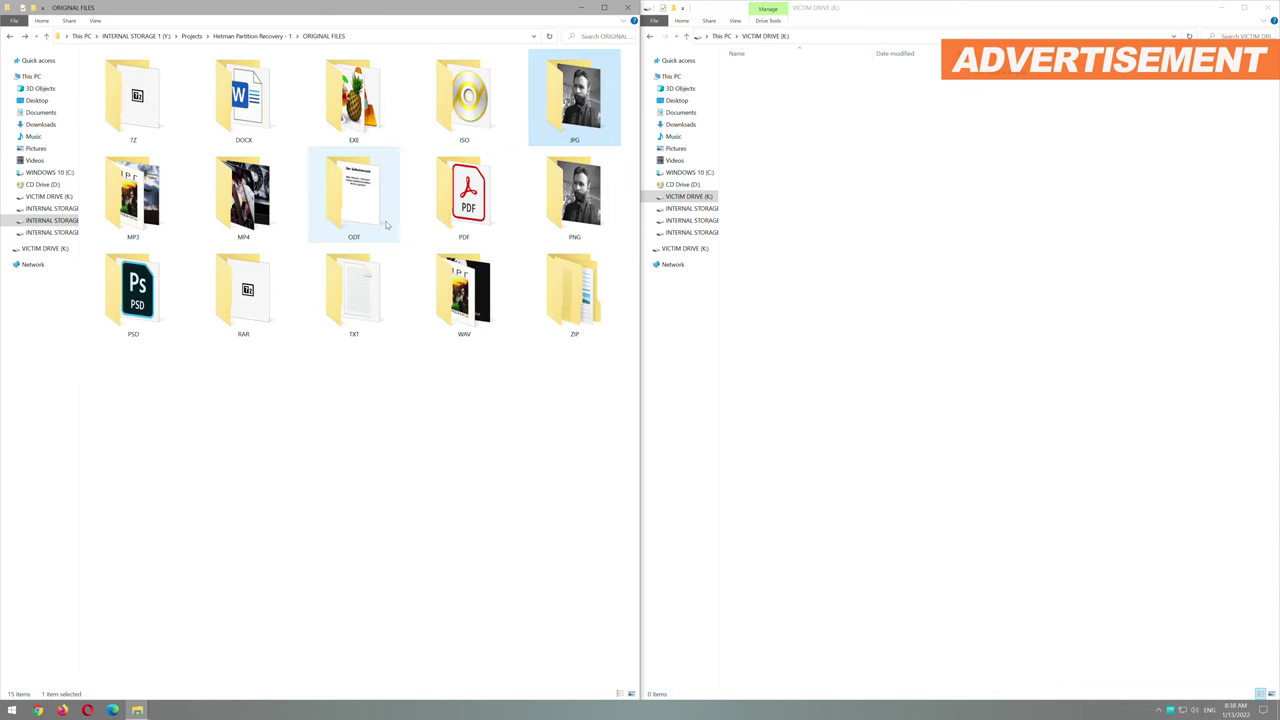
key("Return")
key("alt+Up")
key("Right")
key("Return")
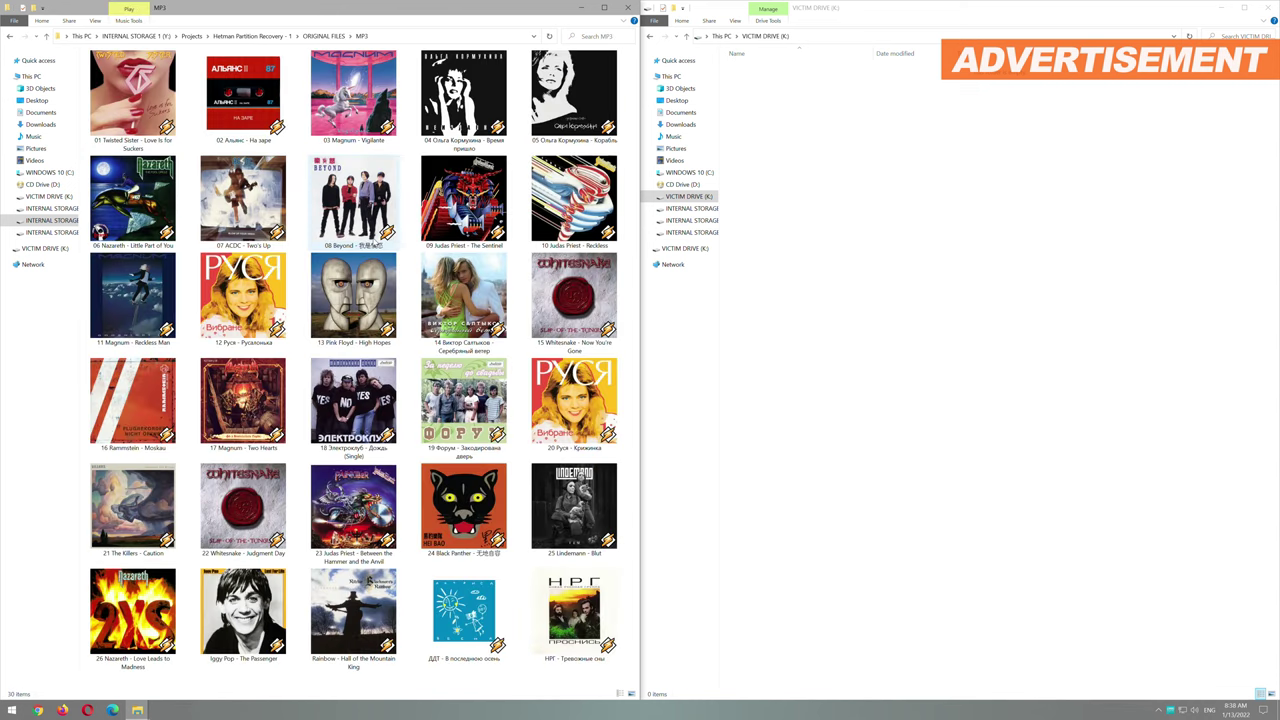
key("alt+Up")
key("Right")
key("Return")
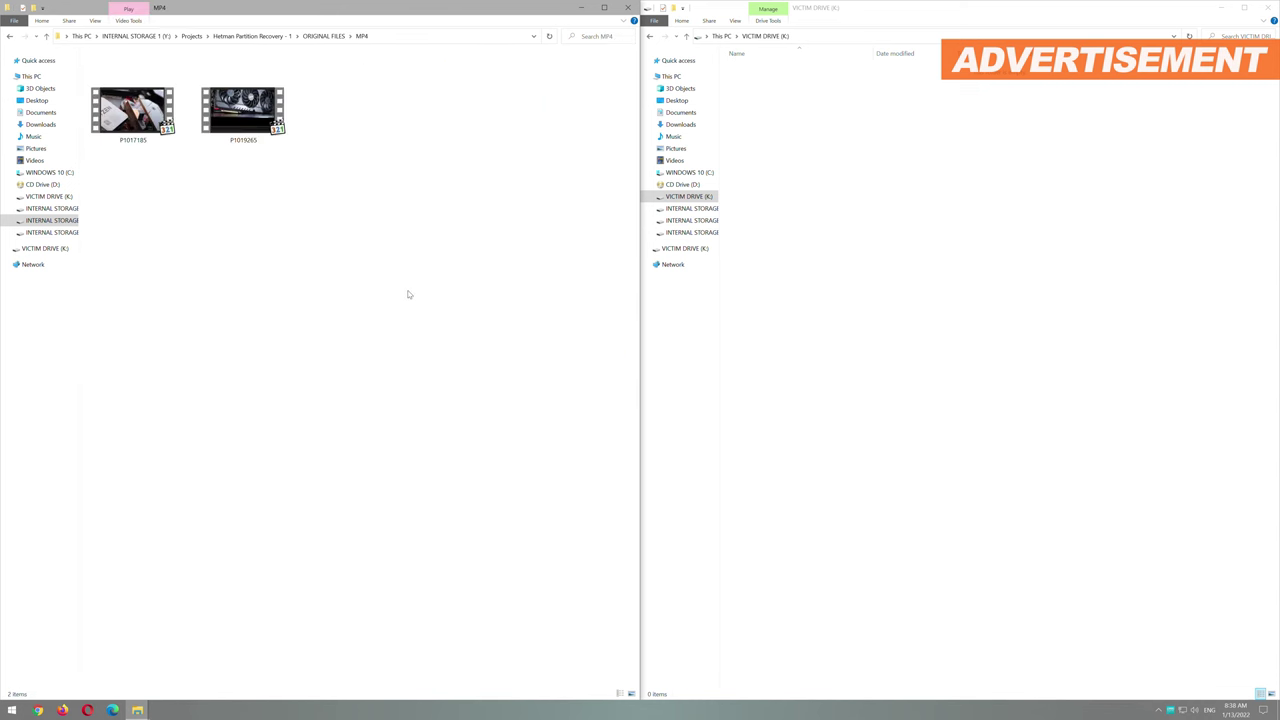
key("alt+Up")
key("Right")
key("Return")
key("alt+Up")
key("Right")
key("Return")
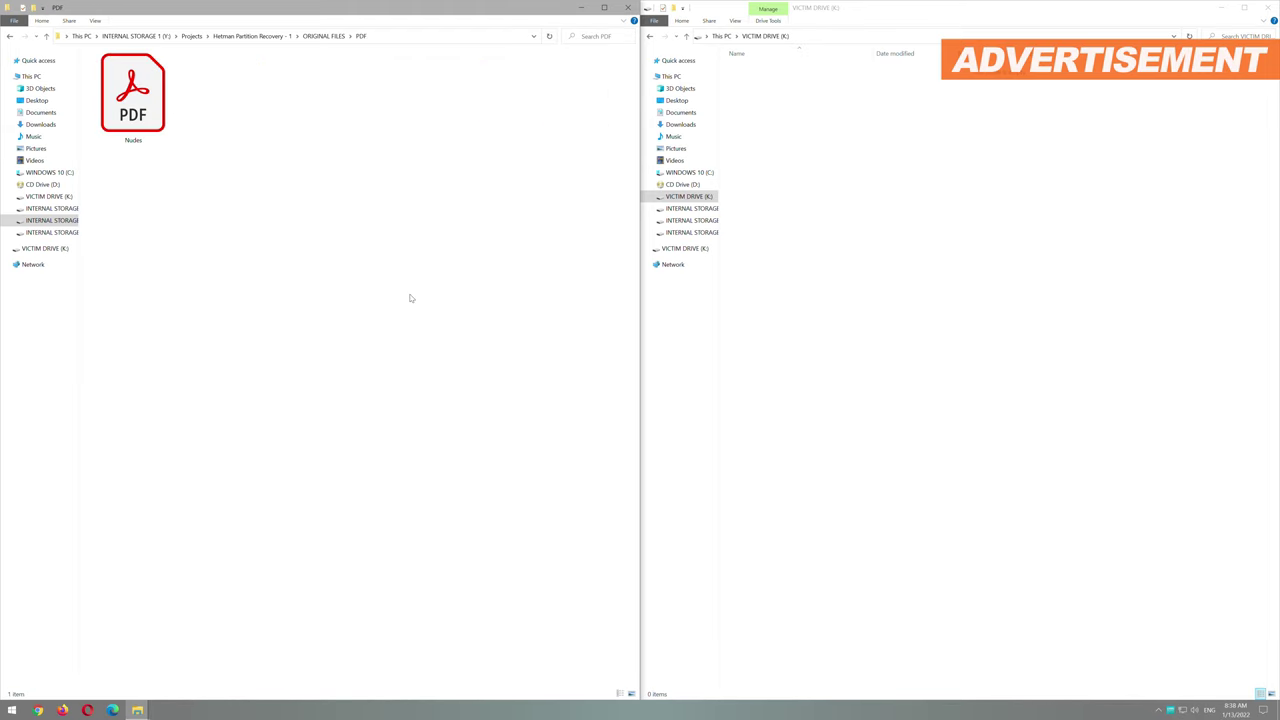
Review the PNG, PSD, RAR, TXT, WAV and ZIP folders, listing the RAR and ZIP archives' contents
key("alt+Up")
key("Right")
key("Return")
key("alt+Up")
key("Right")
key("Return")
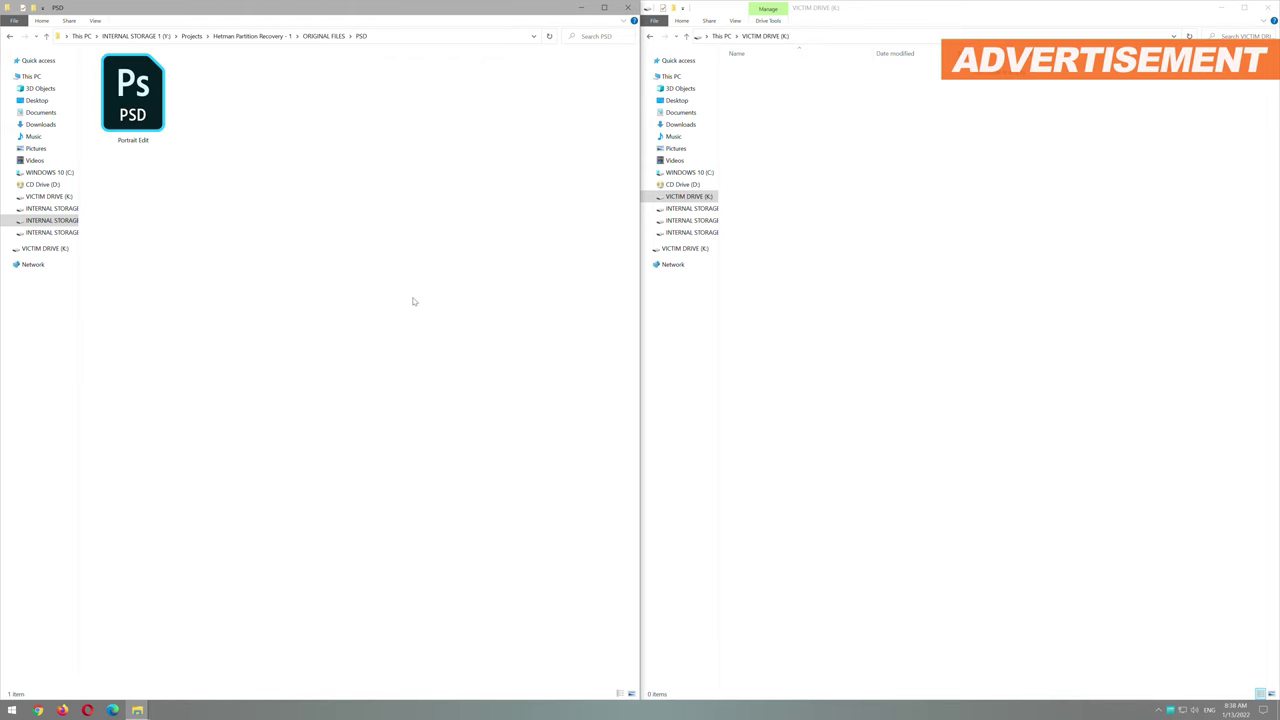
key("alt+Up")
key("Right")
key("Return")
key("Right")
key("Return")
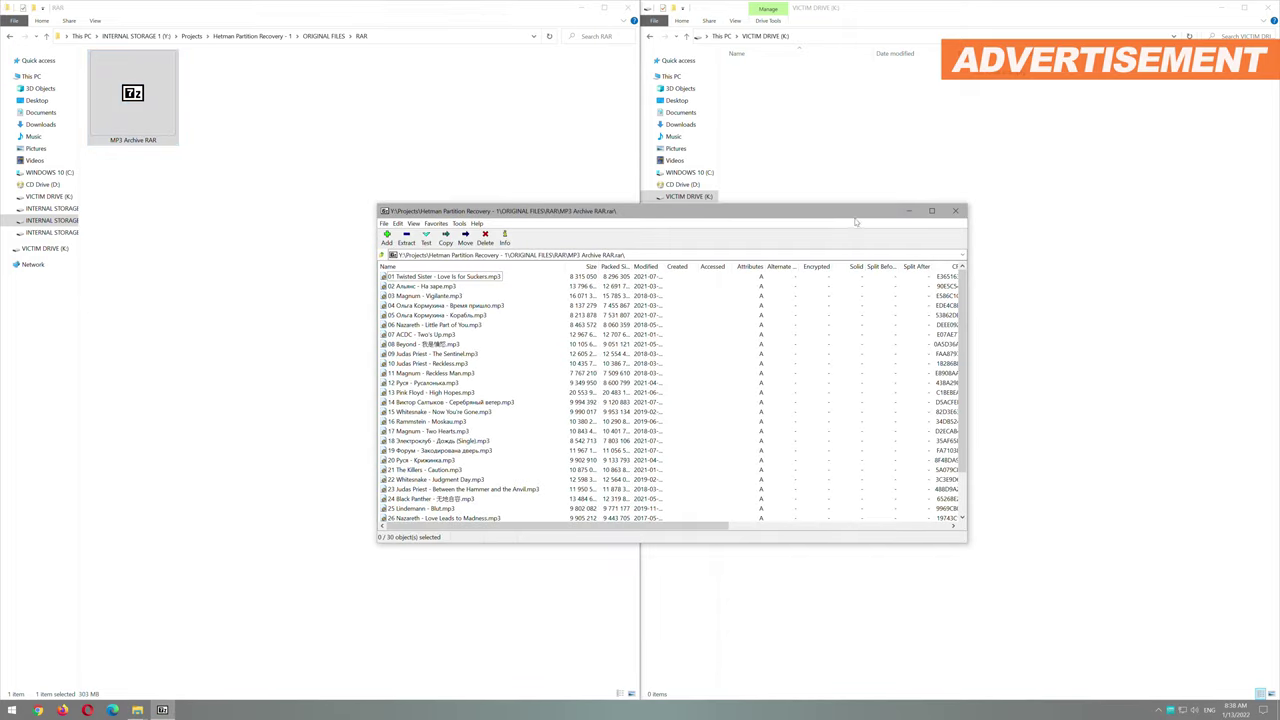
left_click(955, 211)
key("alt+Up")
key("Right")
key("Return")
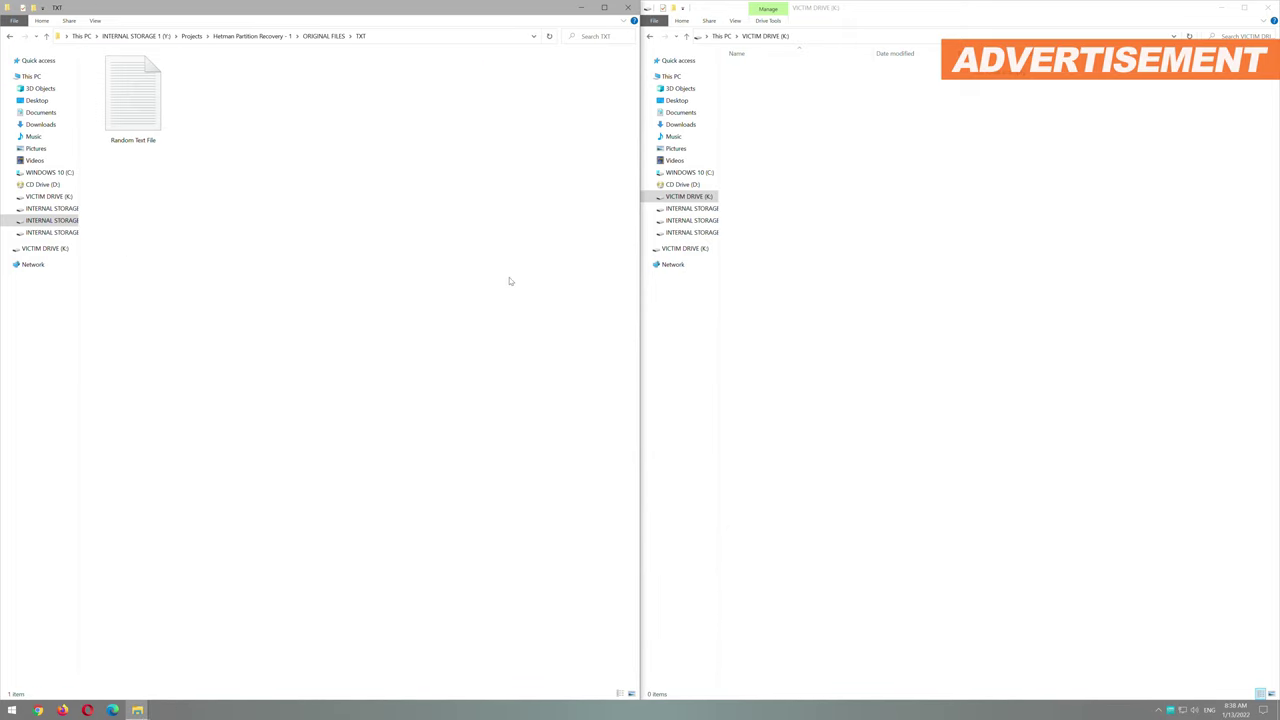
key("alt+Up")
key("Right")
key("Return")
key("alt+Up")
key("Right")
key("Return")
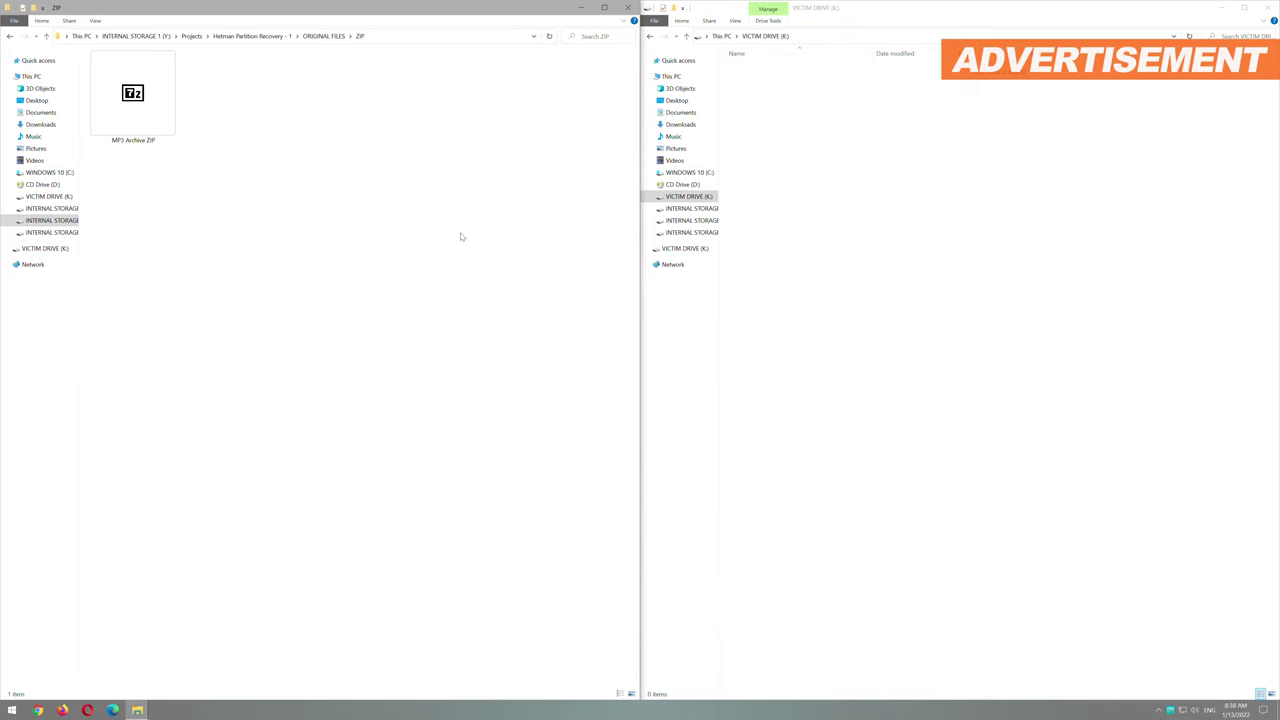
key("Right")
key("Return")
left_click(955, 211)
key("alt+Up")
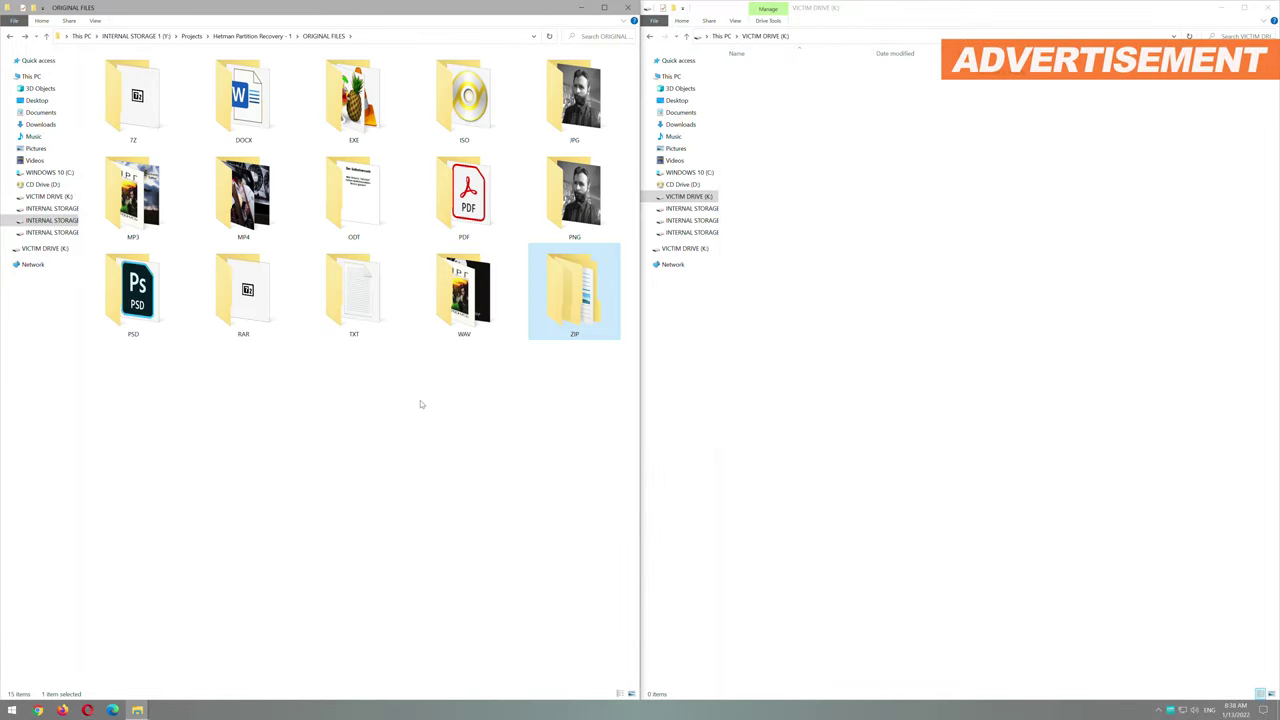
Copy all 15 folders from ORIGINAL FILES onto VICTIM DRIVE (K:)
left_click(422, 405)
key("ctrl+a")
left_click_drag(243, 295, 980, 180)
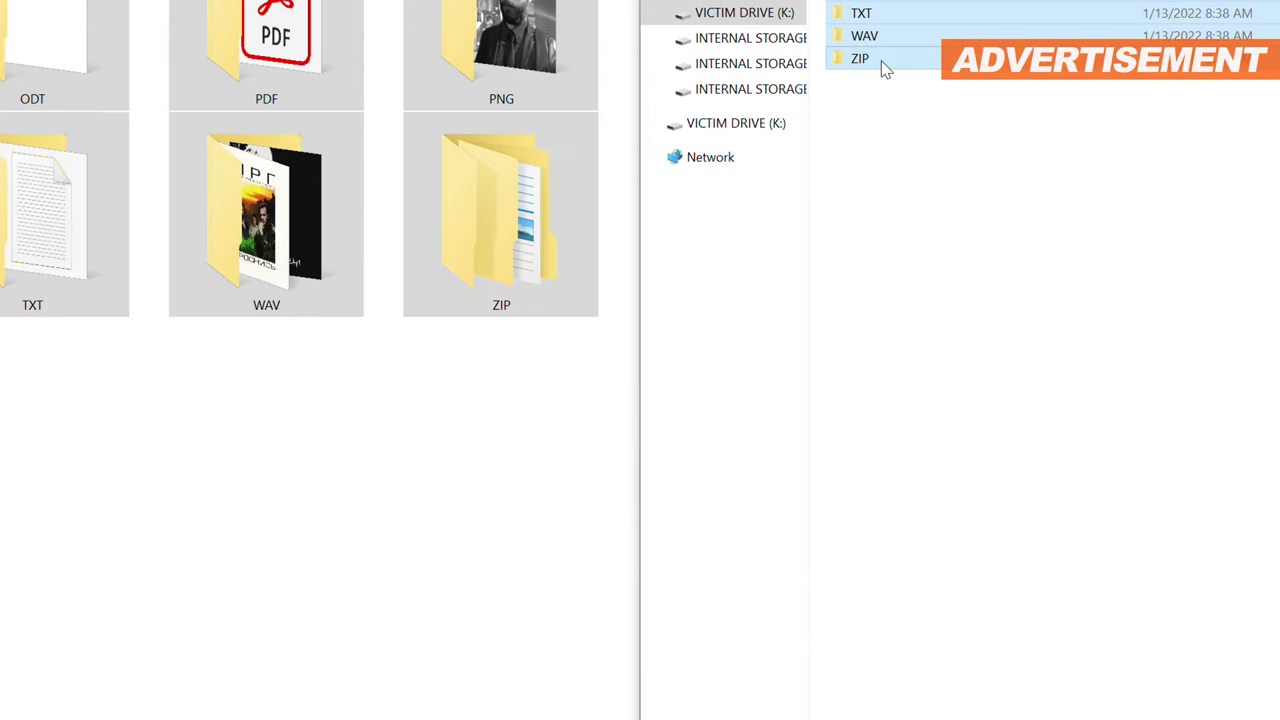
Show both ZIP folders' properties side by side for comparison
right_click(886, 61)
left_click(945, 661)
left_click_drag(1023, 83, 963, 173)
right_click(487, 201)
key("r")
left_click_drag(743, 222, 549, 177)
left_click_drag(959, 180, 766, 189)
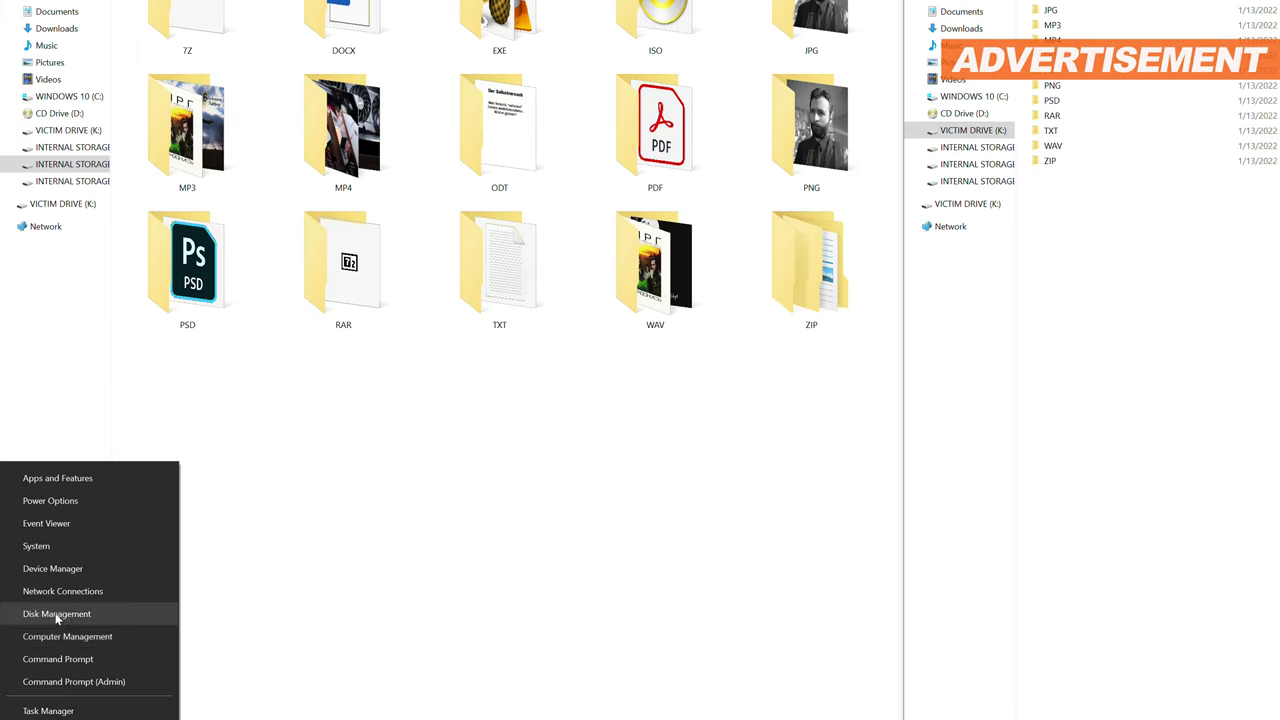
Delete the VICTIM DRIVE (K:) volume on Disk 4, leaving 476.92 GB unallocated
left_click(54, 612)
left_click_drag(360, 2, 528, 9)
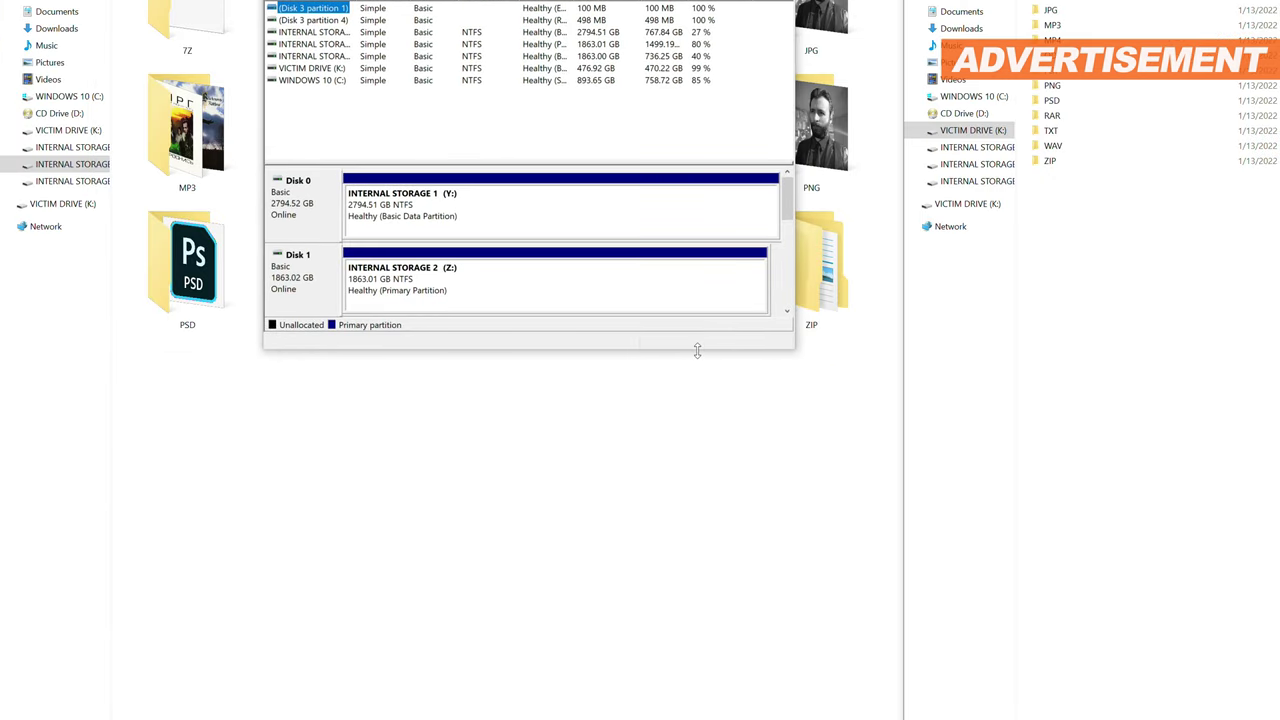
left_click_drag(697, 349, 746, 651)
right_click(469, 512)
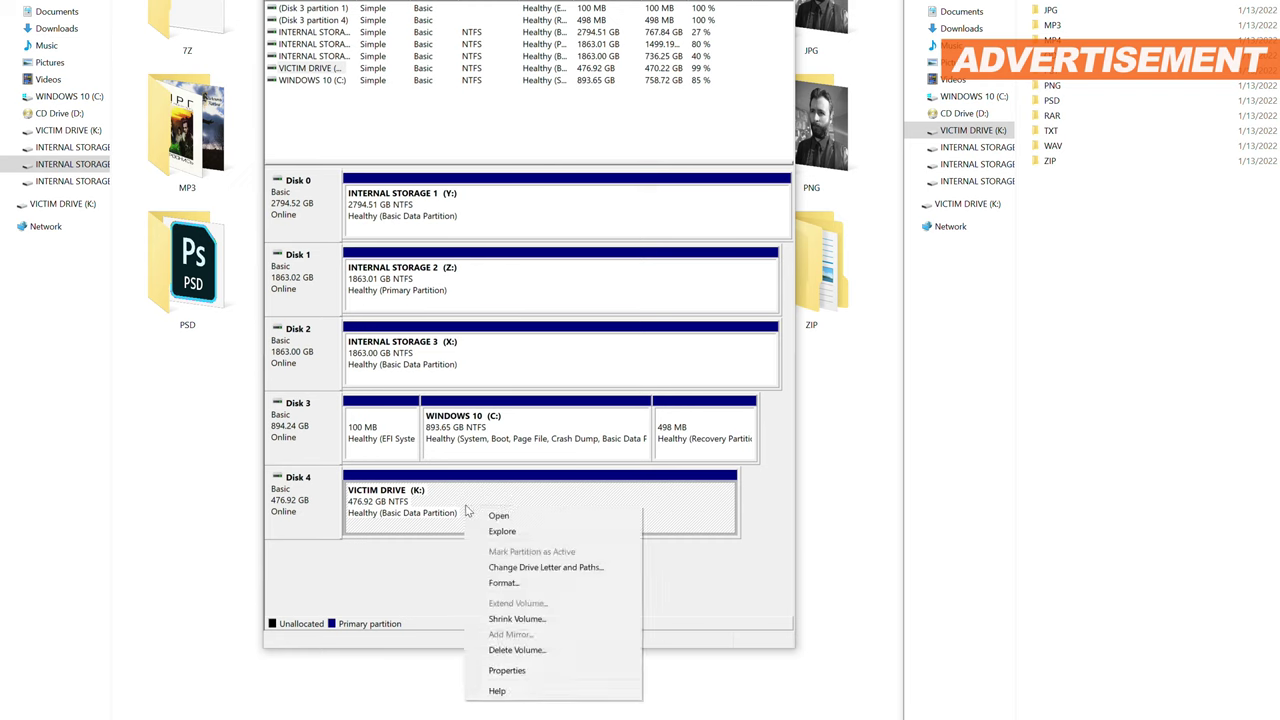
left_click(531, 652)
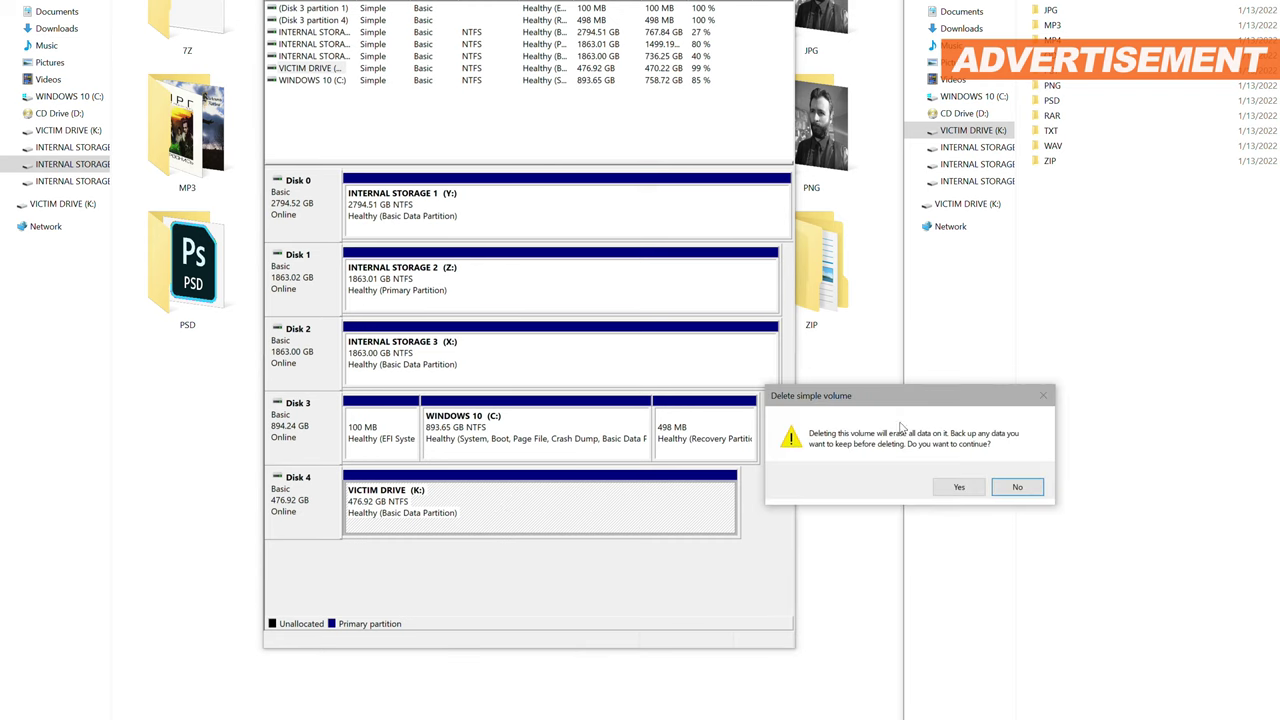
left_click(959, 489)
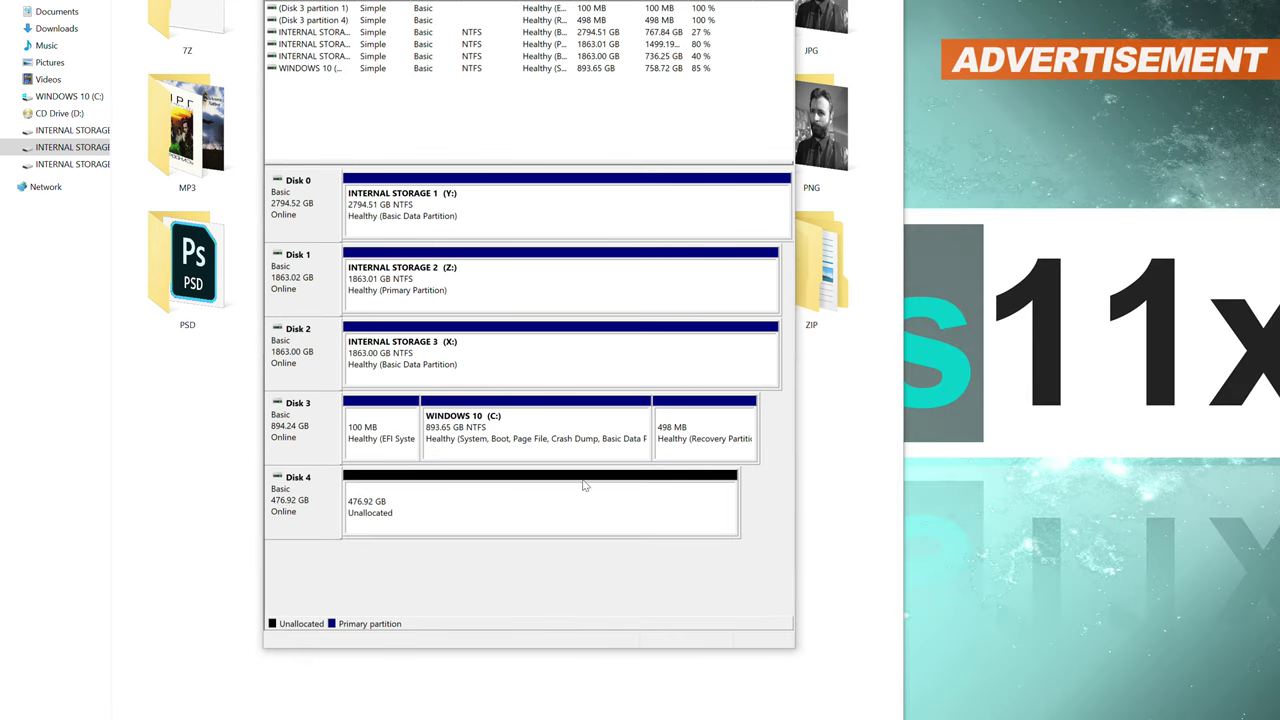
left_click(442, 522)
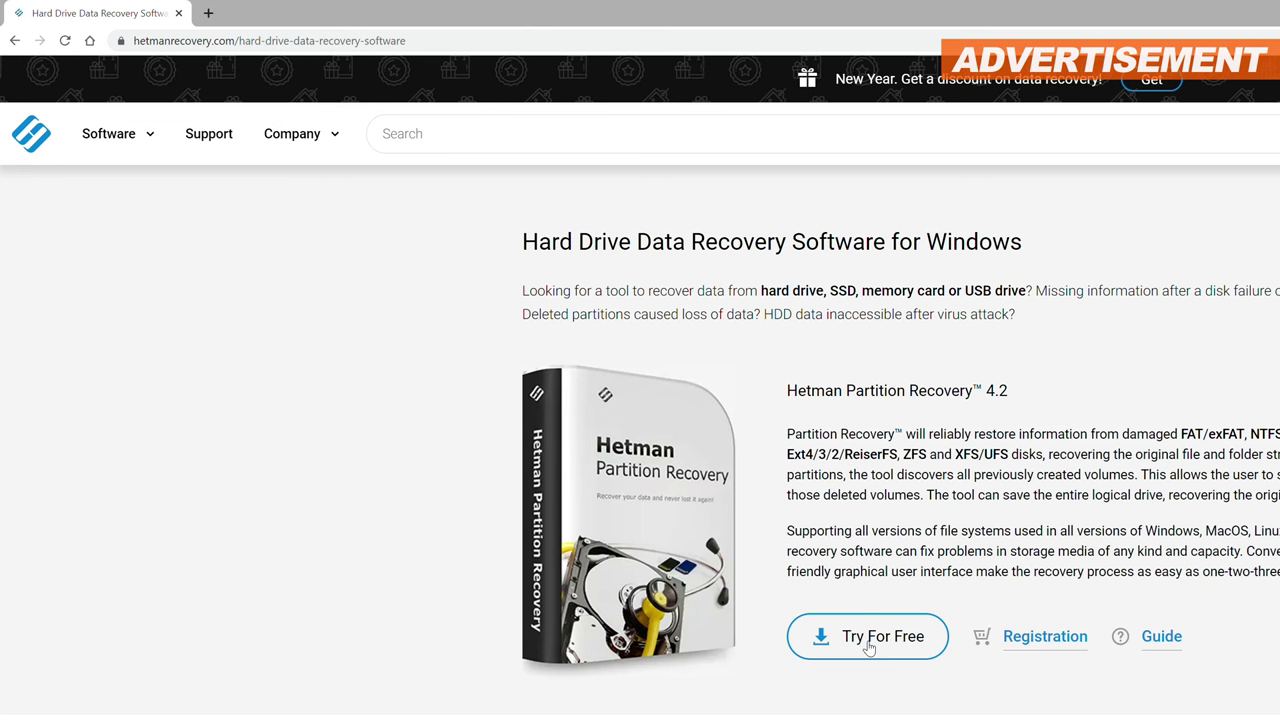
Download the hetman_partition_recovery trial installer with Try For Free
left_click(868, 647)
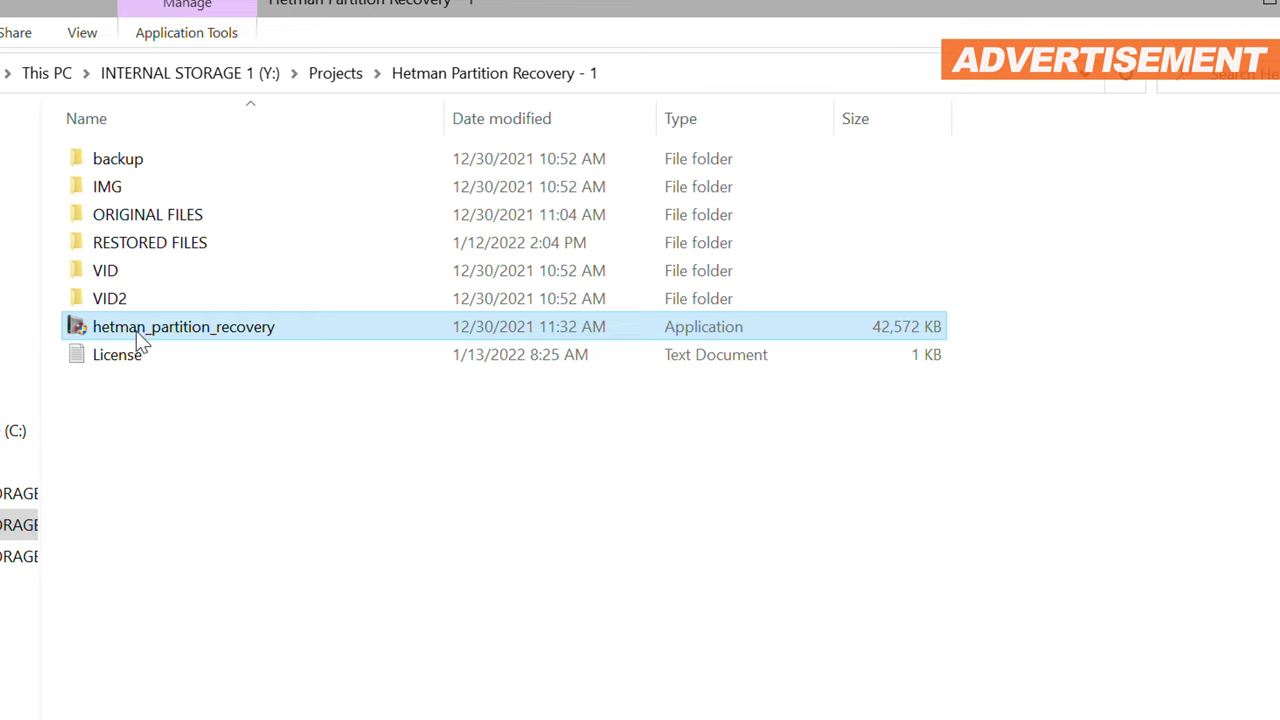
Run the installer as administrator in English, accept the license, and keep the default install path
right_click(156, 330)
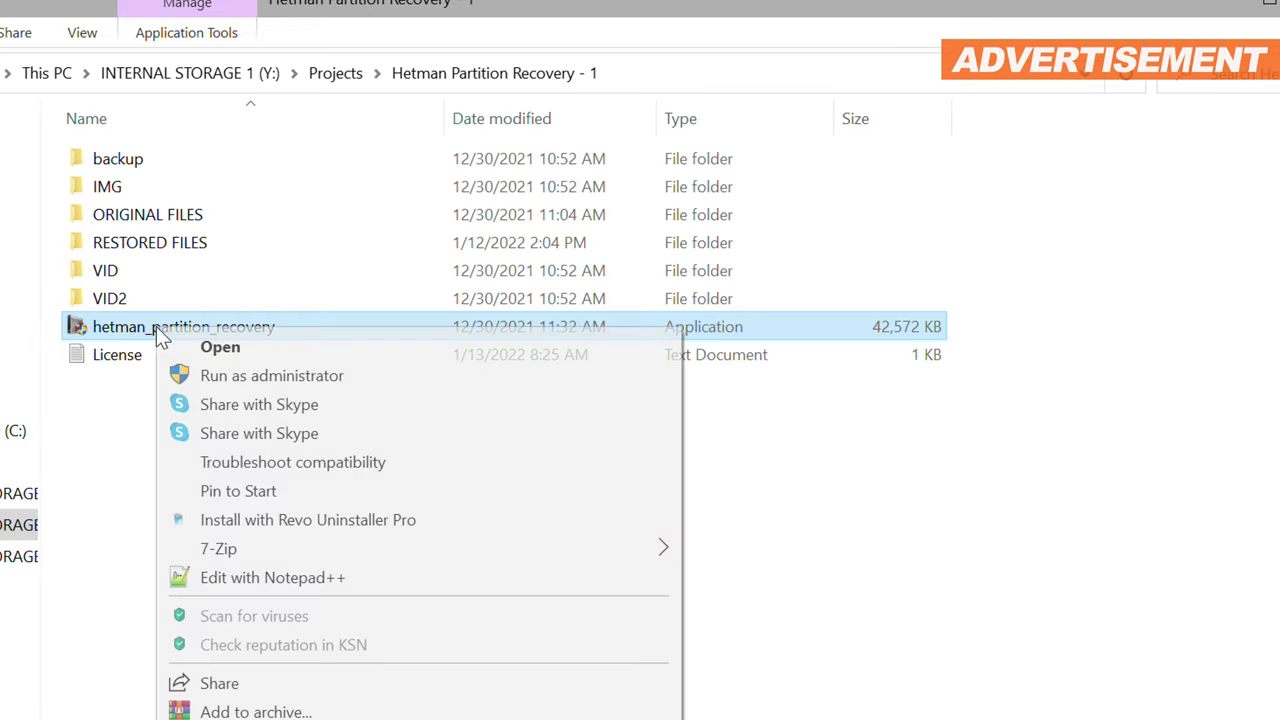
left_click(266, 379)
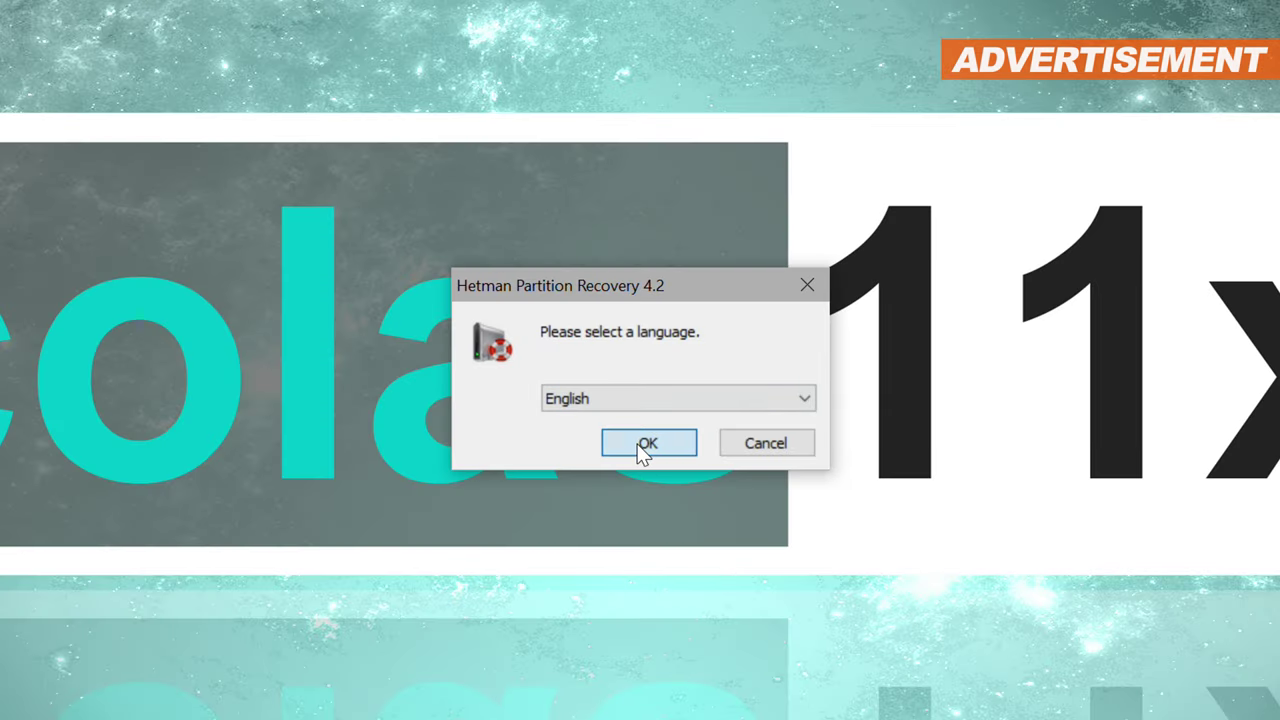
left_click(645, 445)
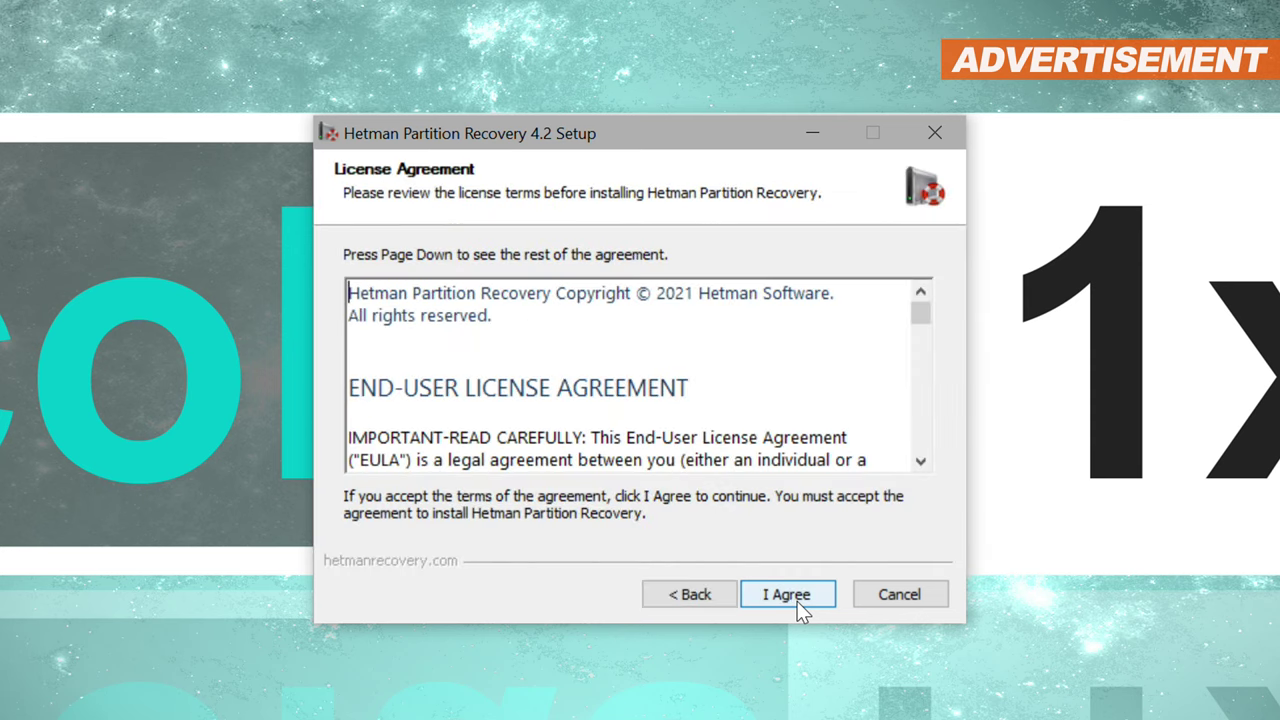
left_click(788, 594)
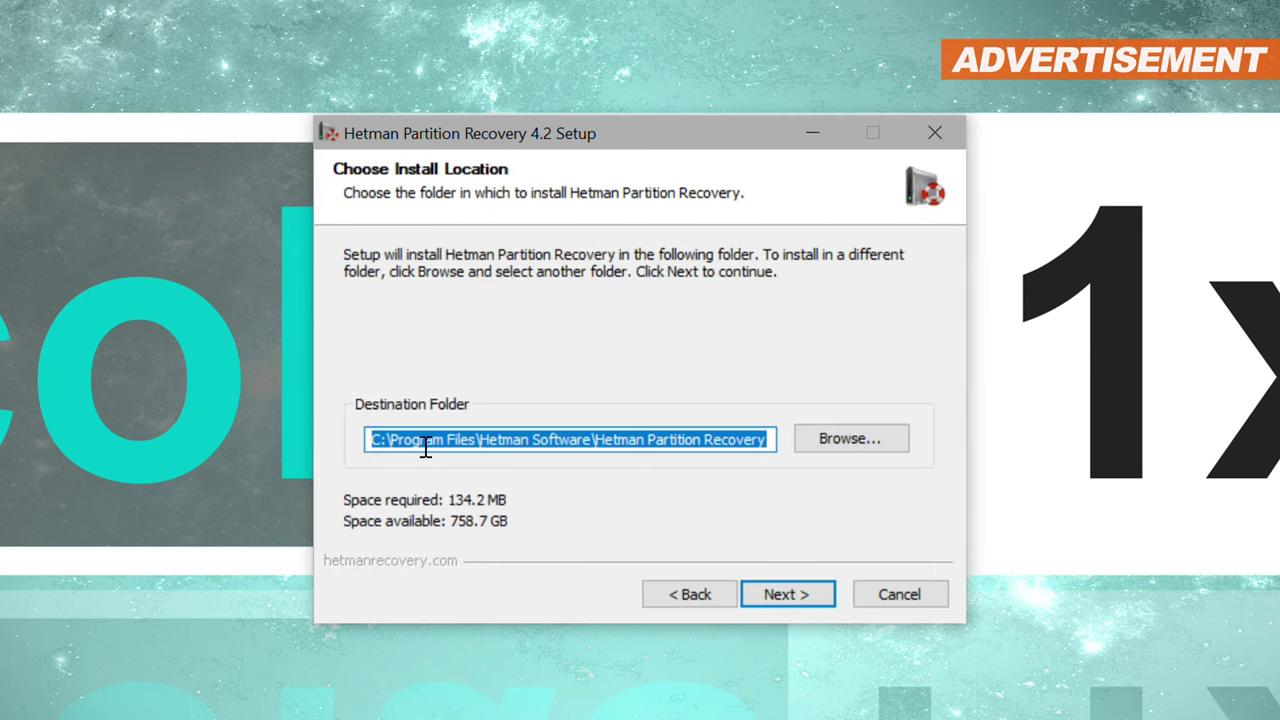
left_click(384, 447)
left_click_drag(384, 447, 349, 486)
left_click(758, 447)
left_click(415, 440)
left_click_drag(386, 440, 370, 450)
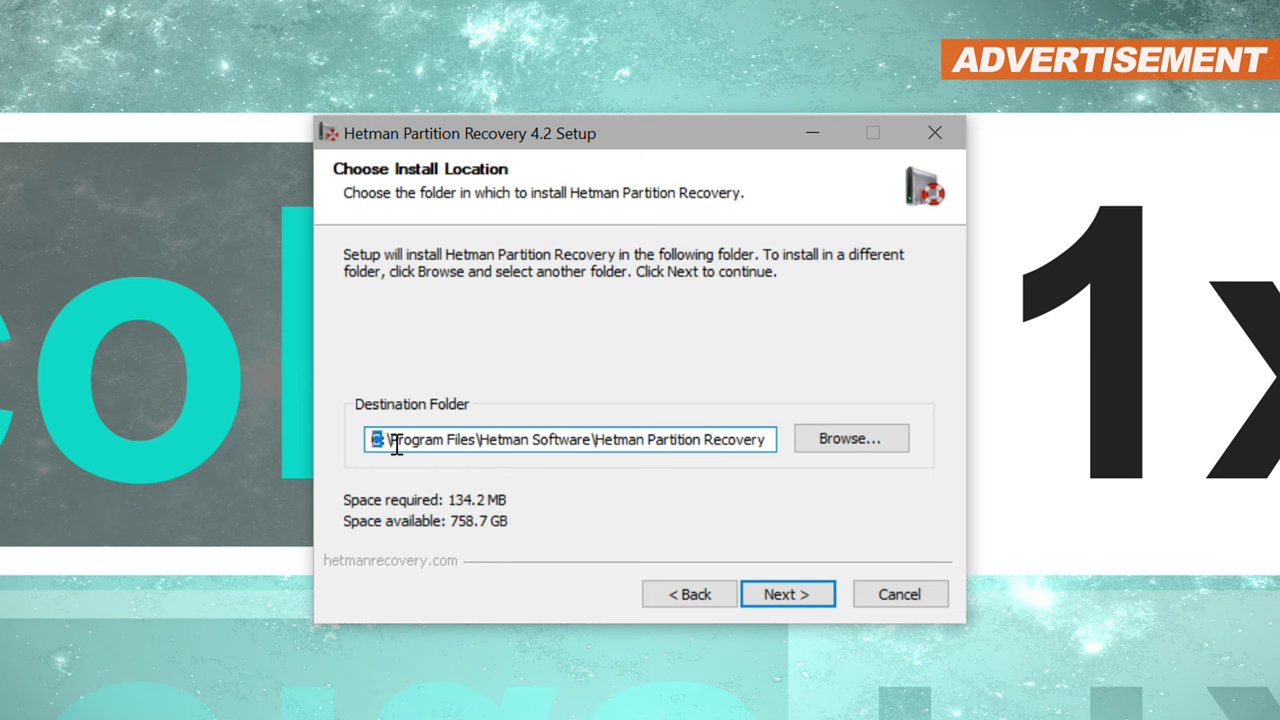
left_click(409, 449)
left_click(787, 594)
Install without the Recover deleted files option and launch Hetman Partition Recovery
left_click(460, 438)
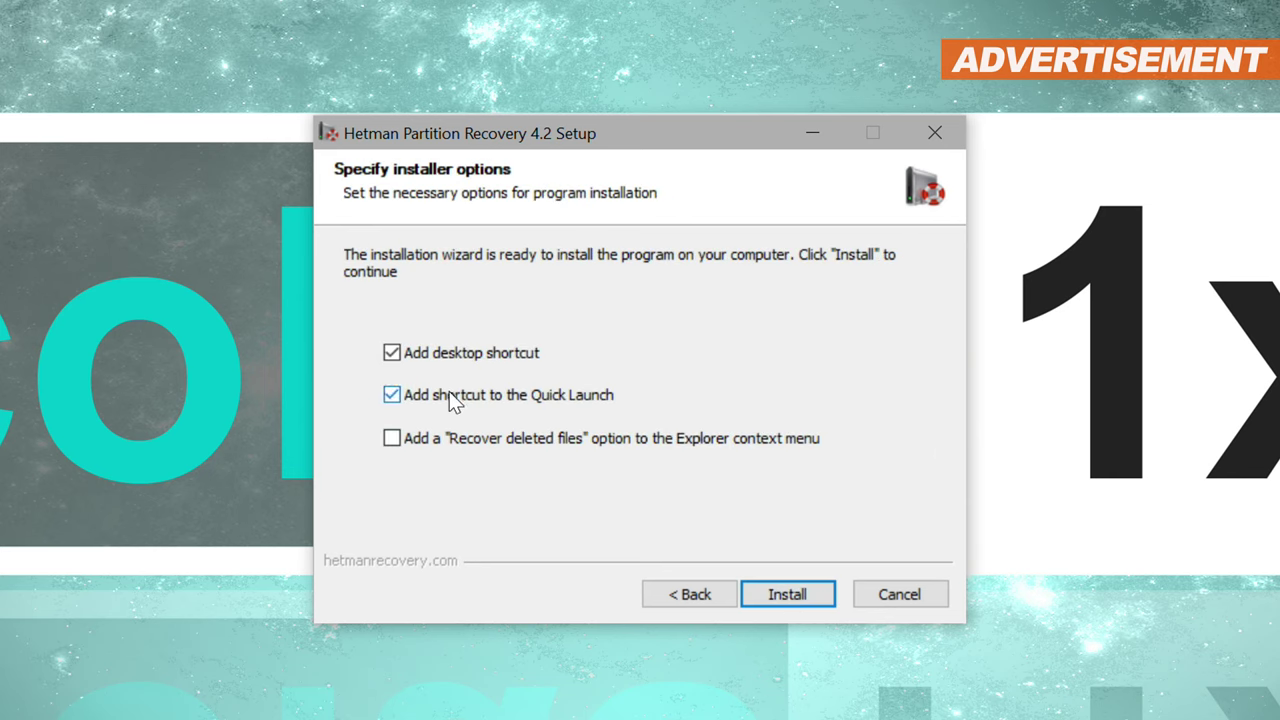
left_click(787, 594)
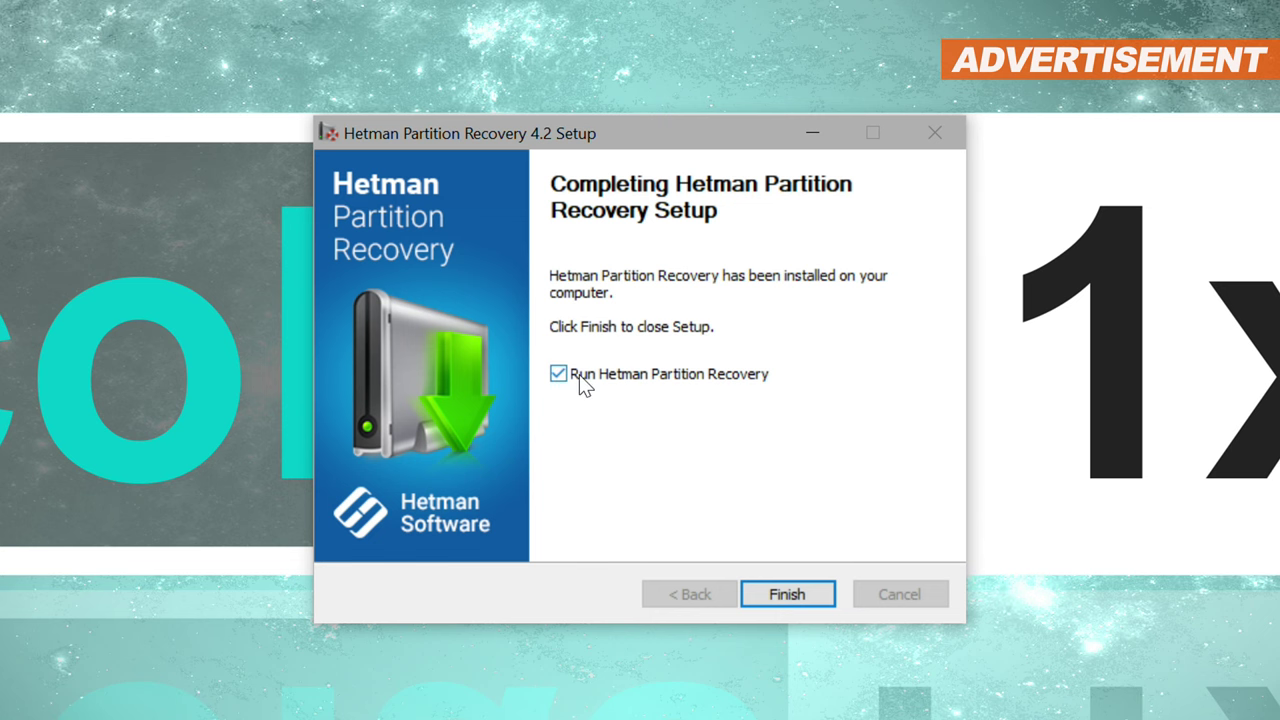
key("super")
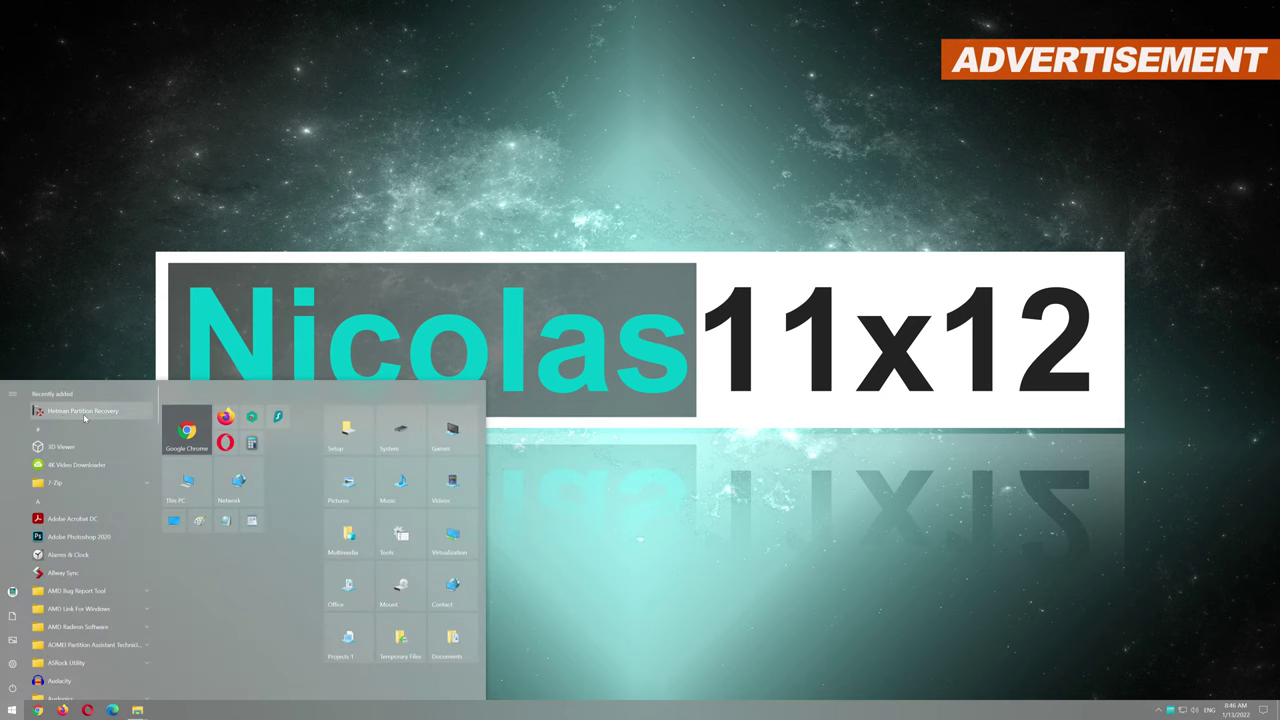
left_click(84, 413)
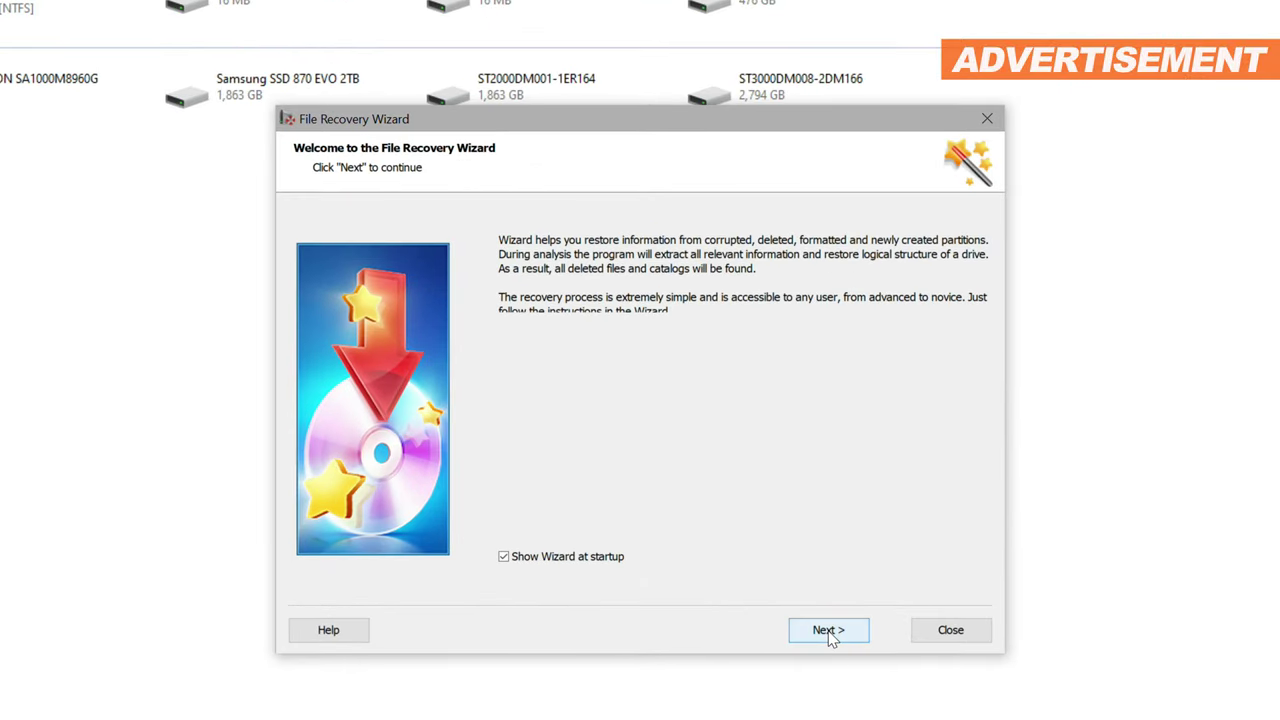
Select the 476 GB HipDisk SCSI Disk Device under Physical Disks as the disk to scan
left_click(829, 631)
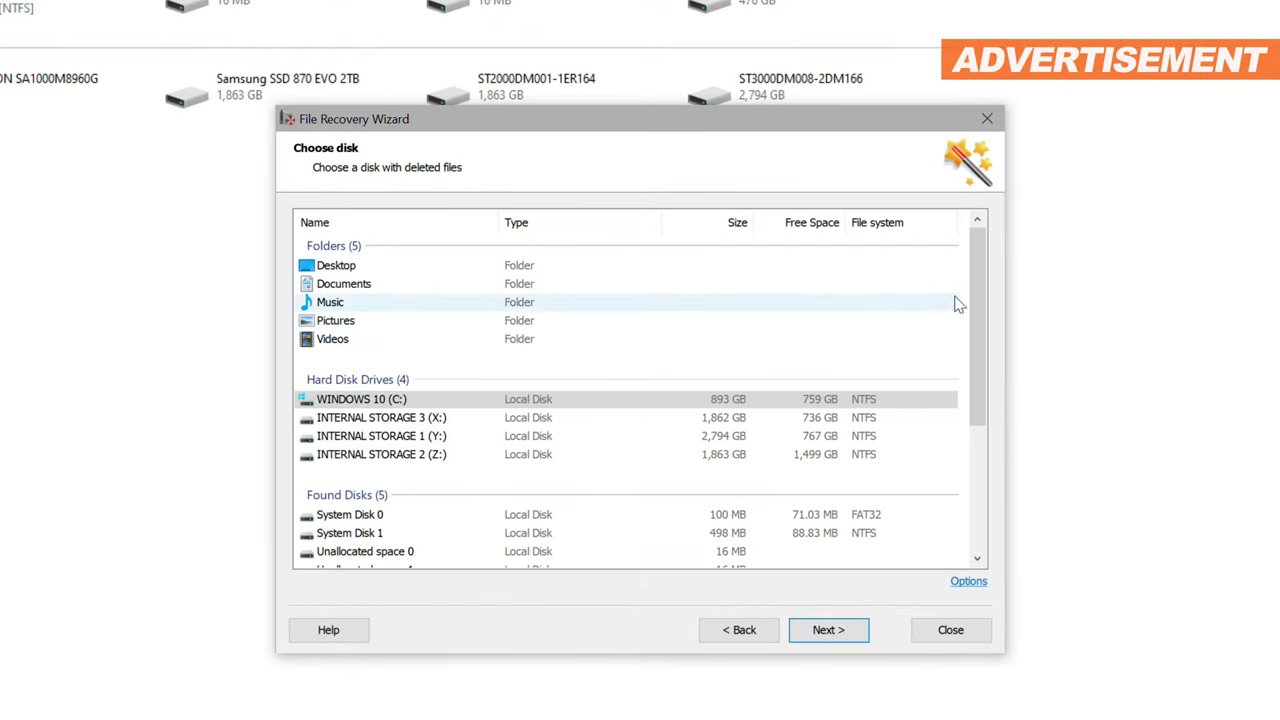
scroll(400, 480, "down", 4)
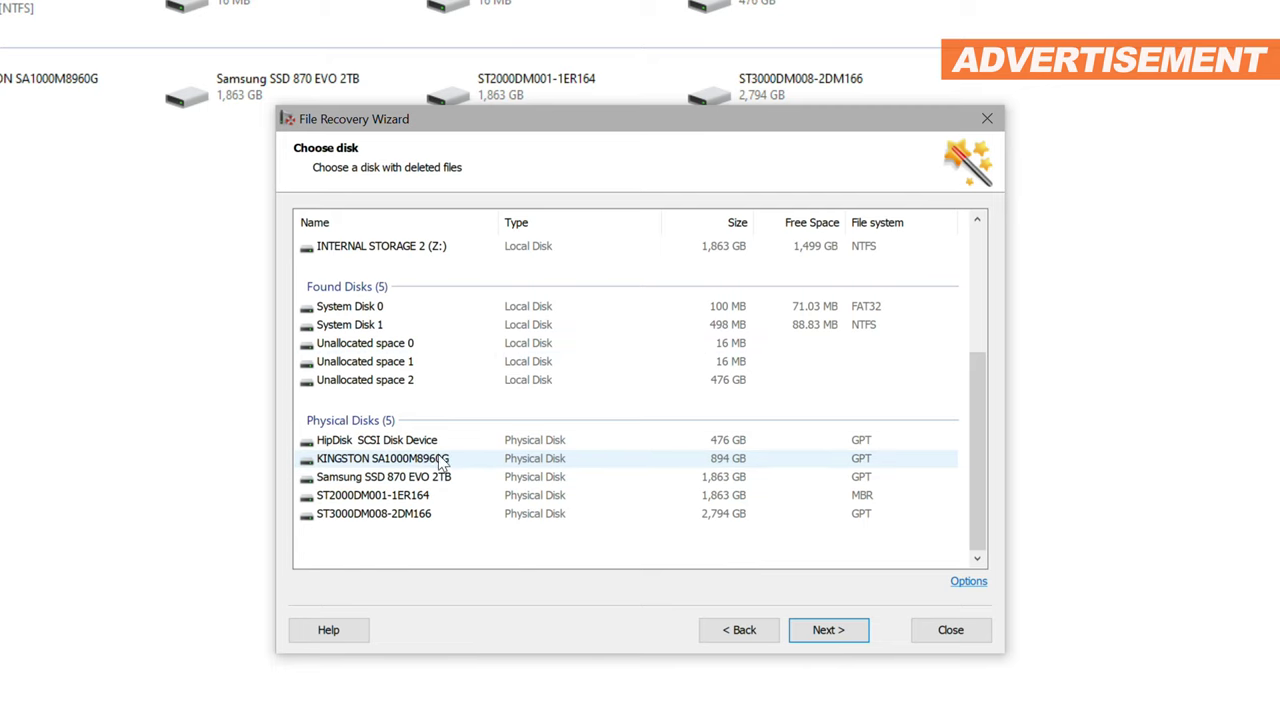
left_click(366, 381)
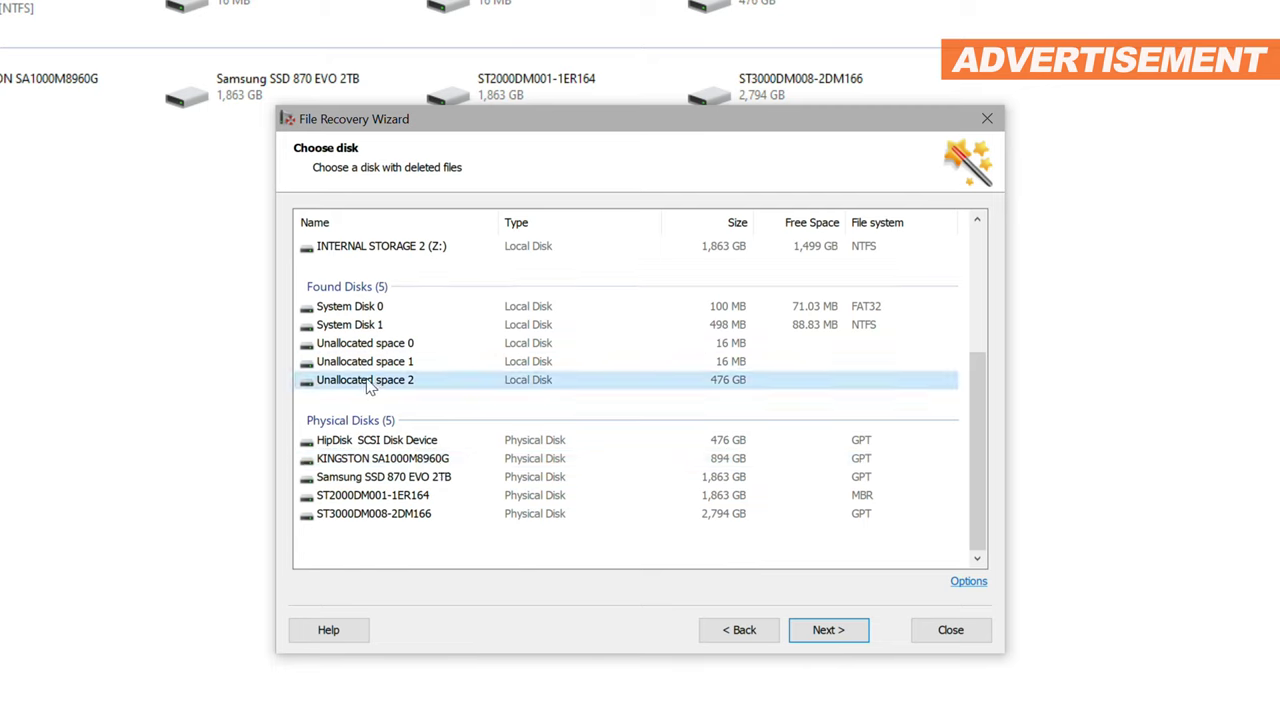
left_click(398, 442)
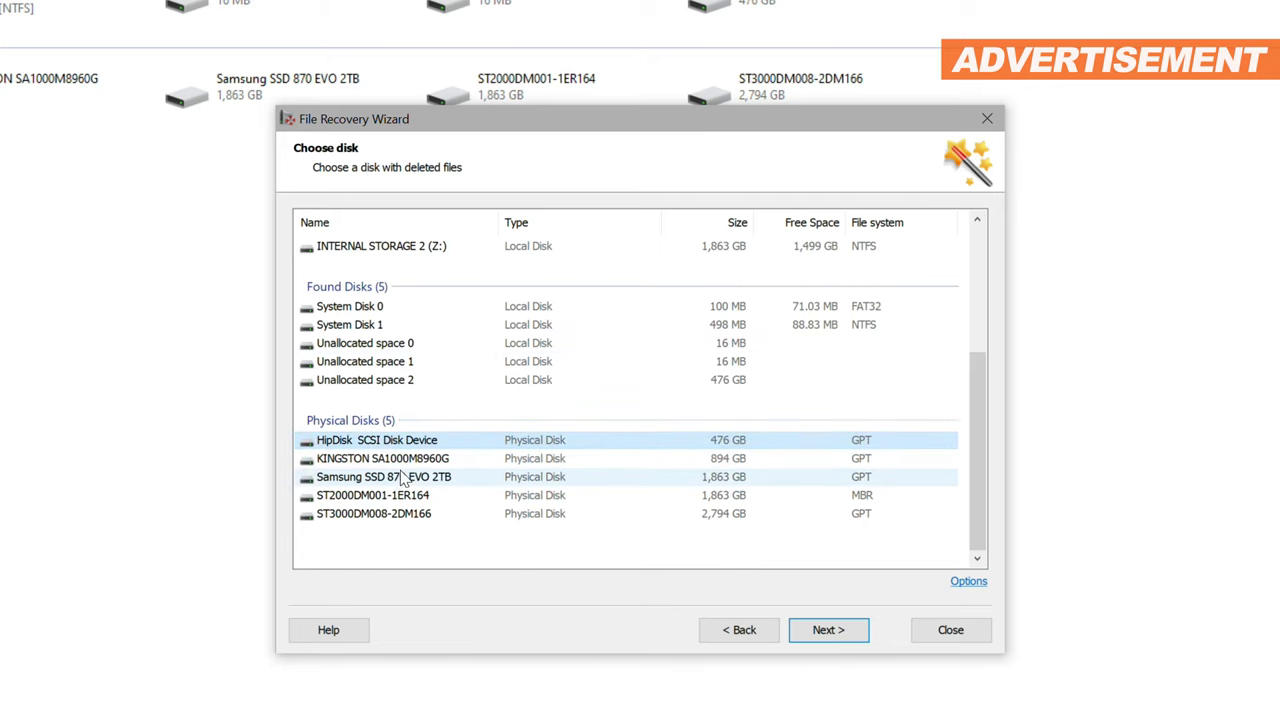
left_click(839, 632)
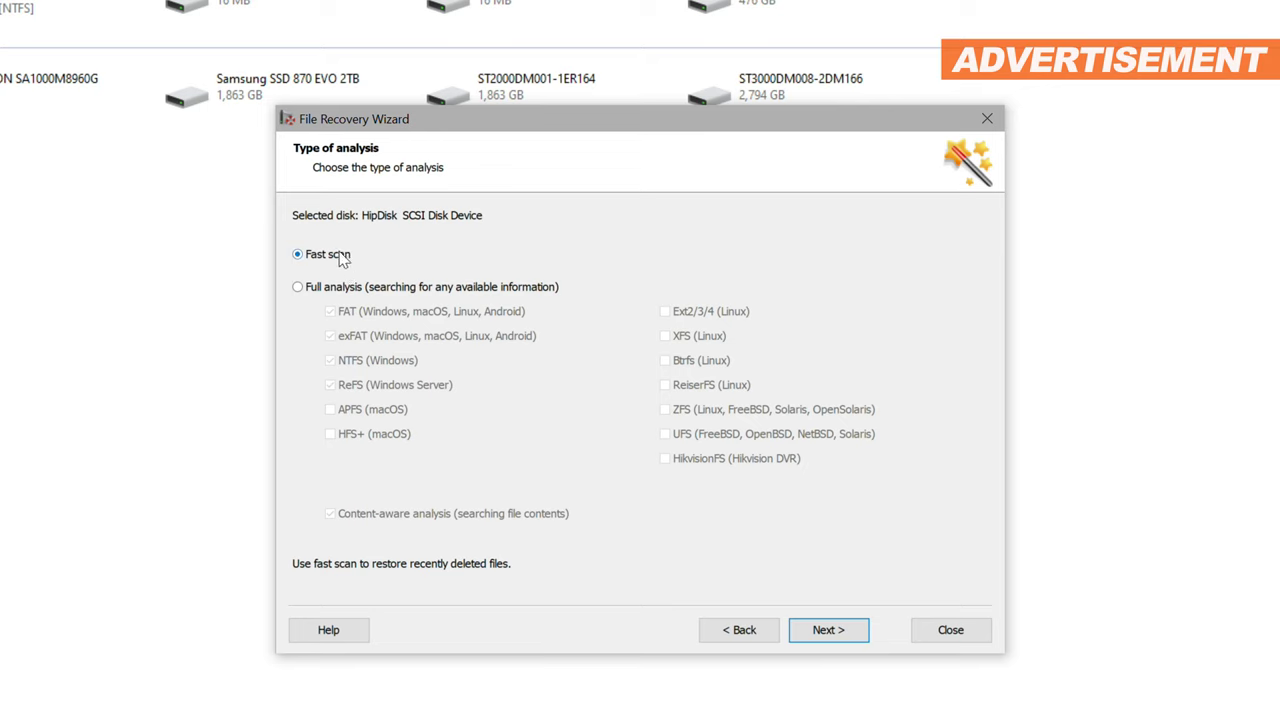
Choose Full analysis and start scanning the HipDisk
left_click(299, 289)
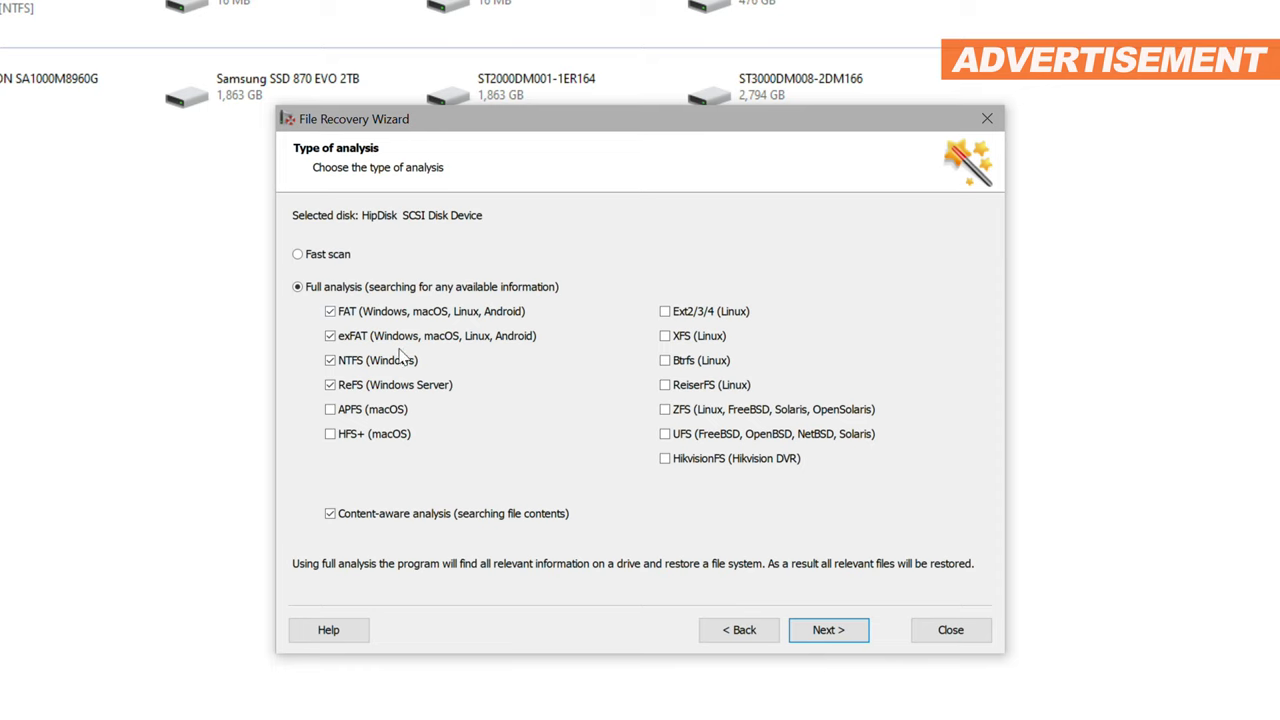
left_click(836, 635)
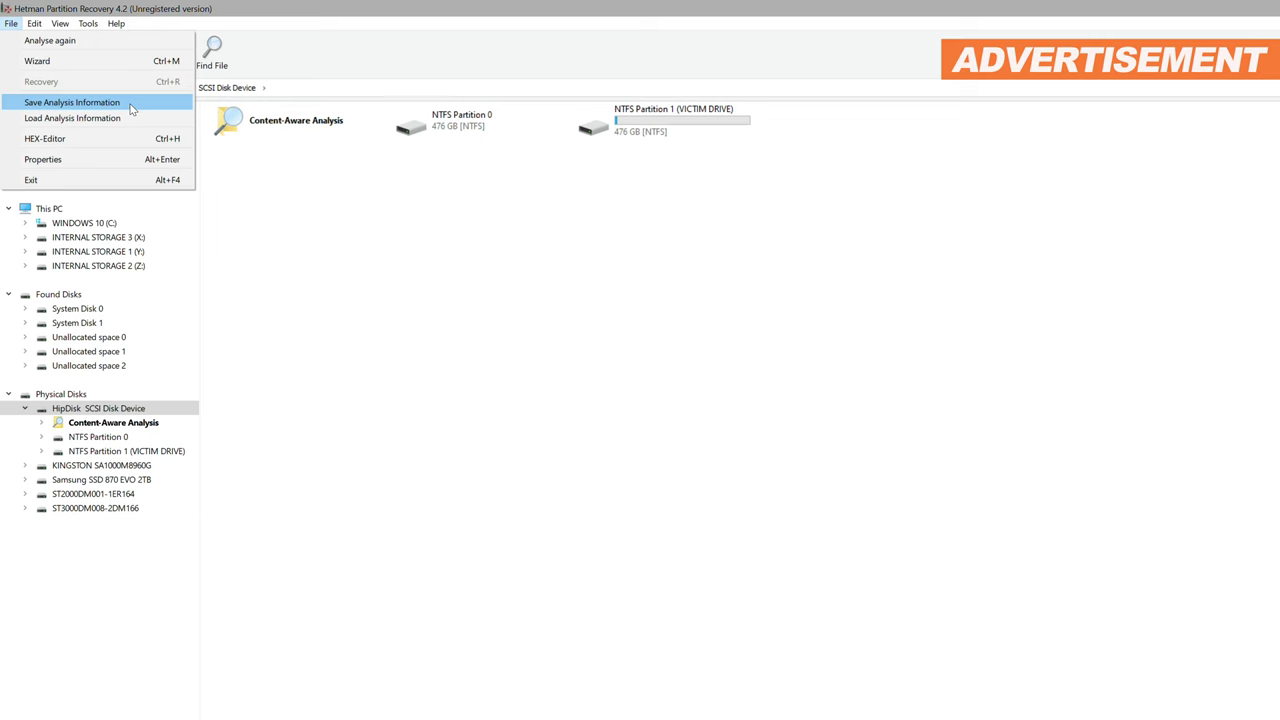
Save the analysis information under the default name Hetman Partition Recovery (1_13_2022)
left_click(131, 104)
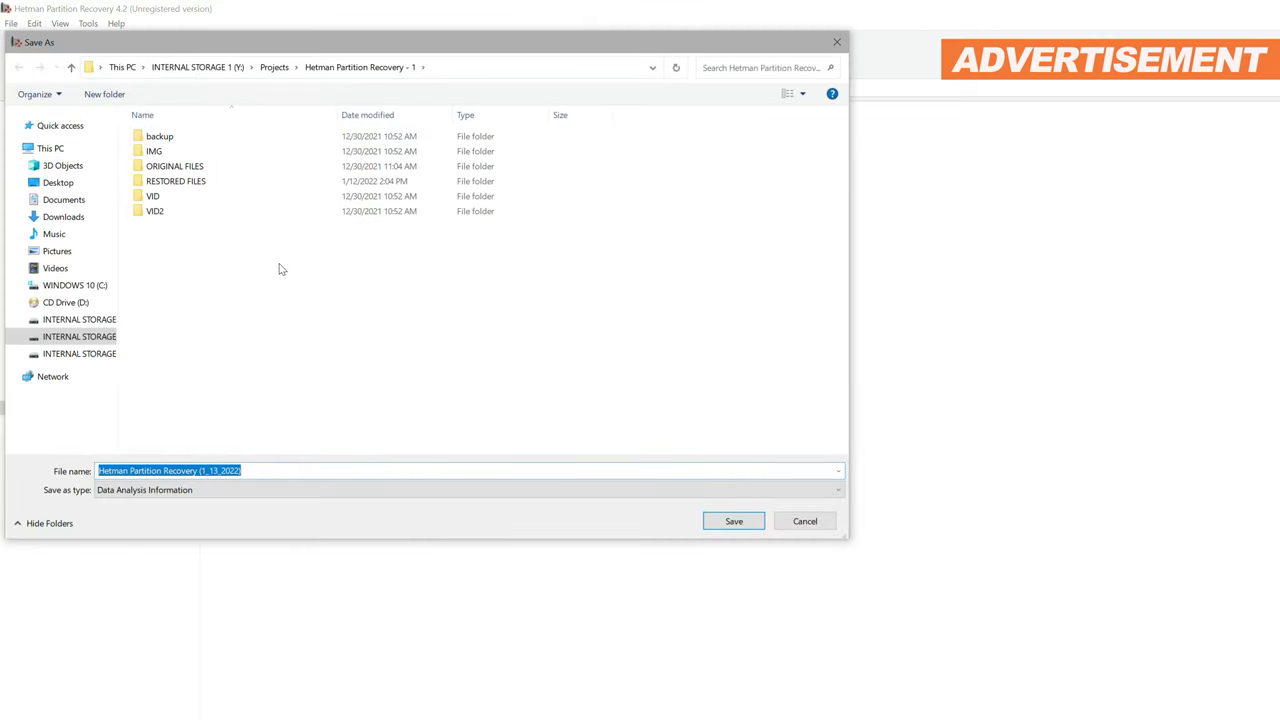
left_click(712, 525)
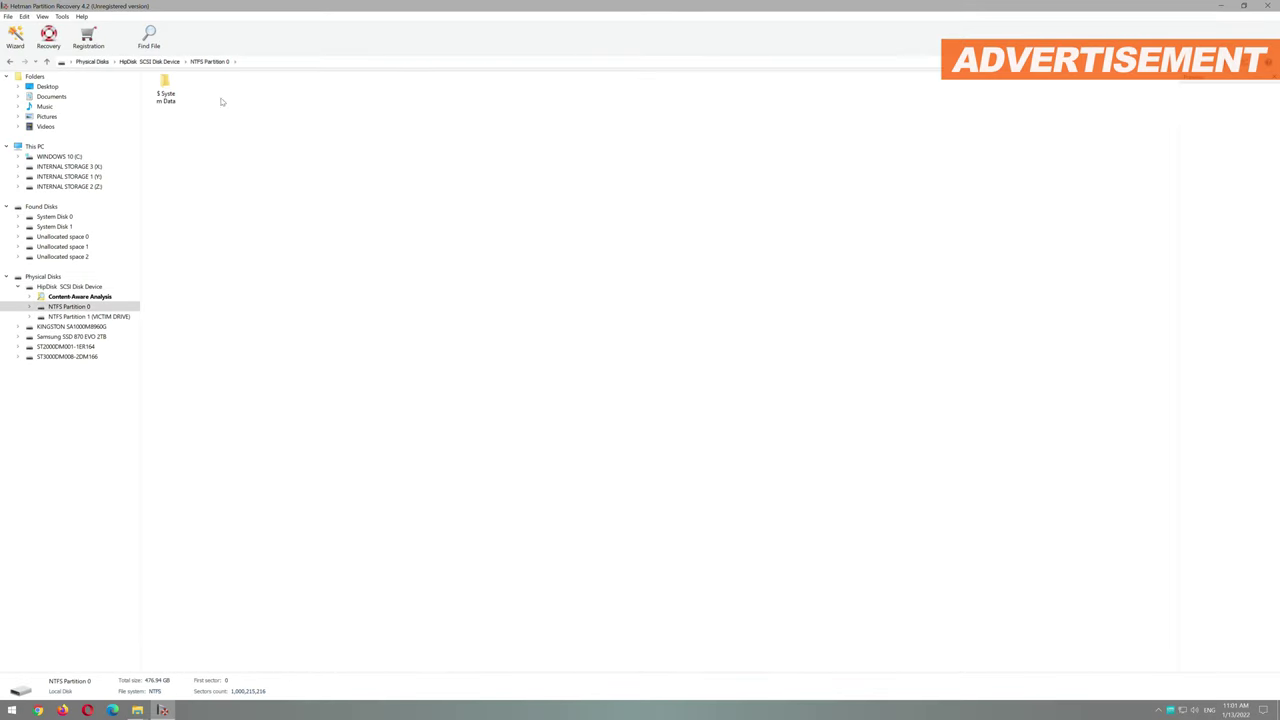
Open the VICTIM DRIVE partition in detailed list view and select all its test folders
double_click(165, 88)
key("BackSpace")
key("BackSpace")
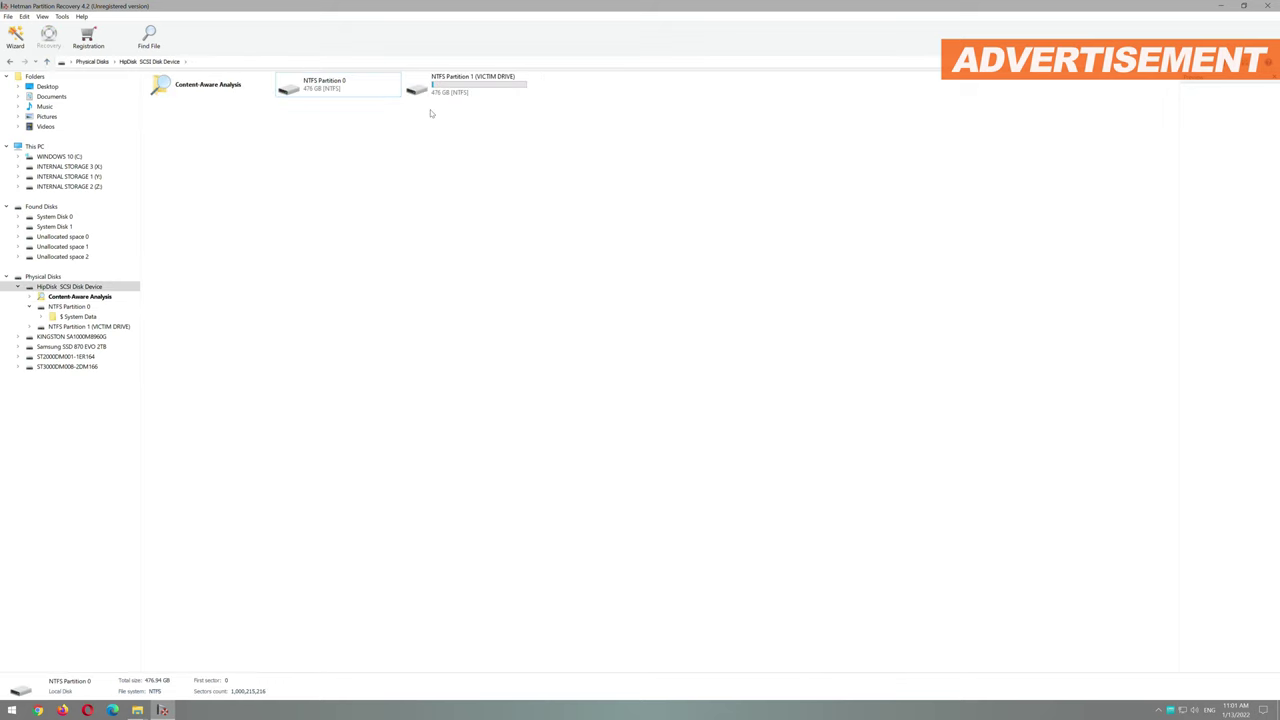
left_click(515, 91)
double_click(526, 91)
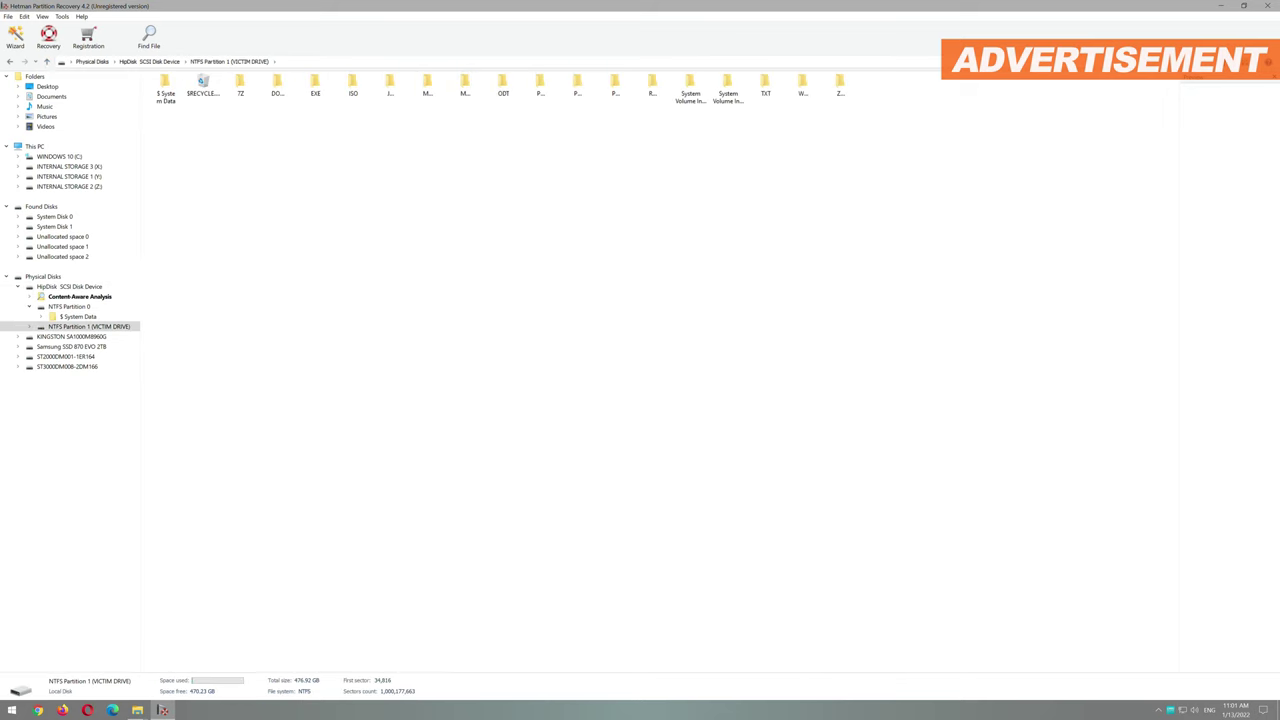
left_click(1245, 76)
left_click(1240, 125)
key("ctrl+a")
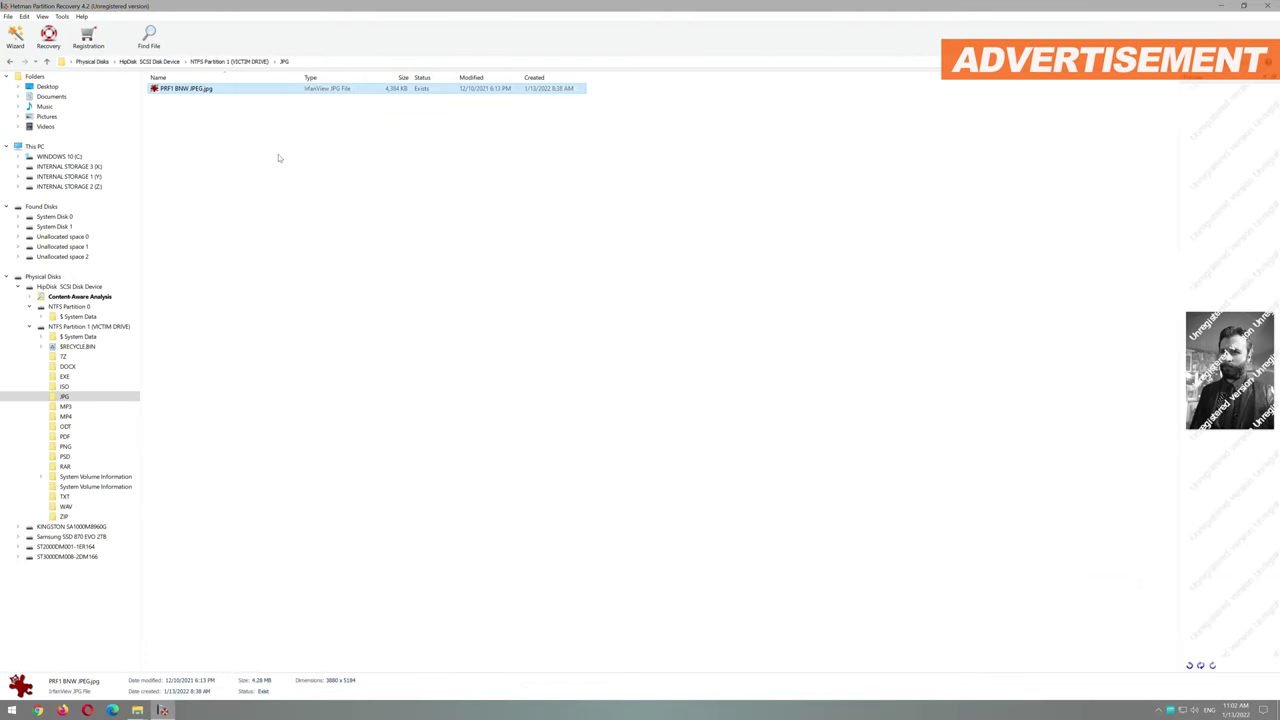
Preview the recovered contents of the MP4, ODT, DOCX and MP3 folders
left_click(46, 61)
double_click(170, 168)
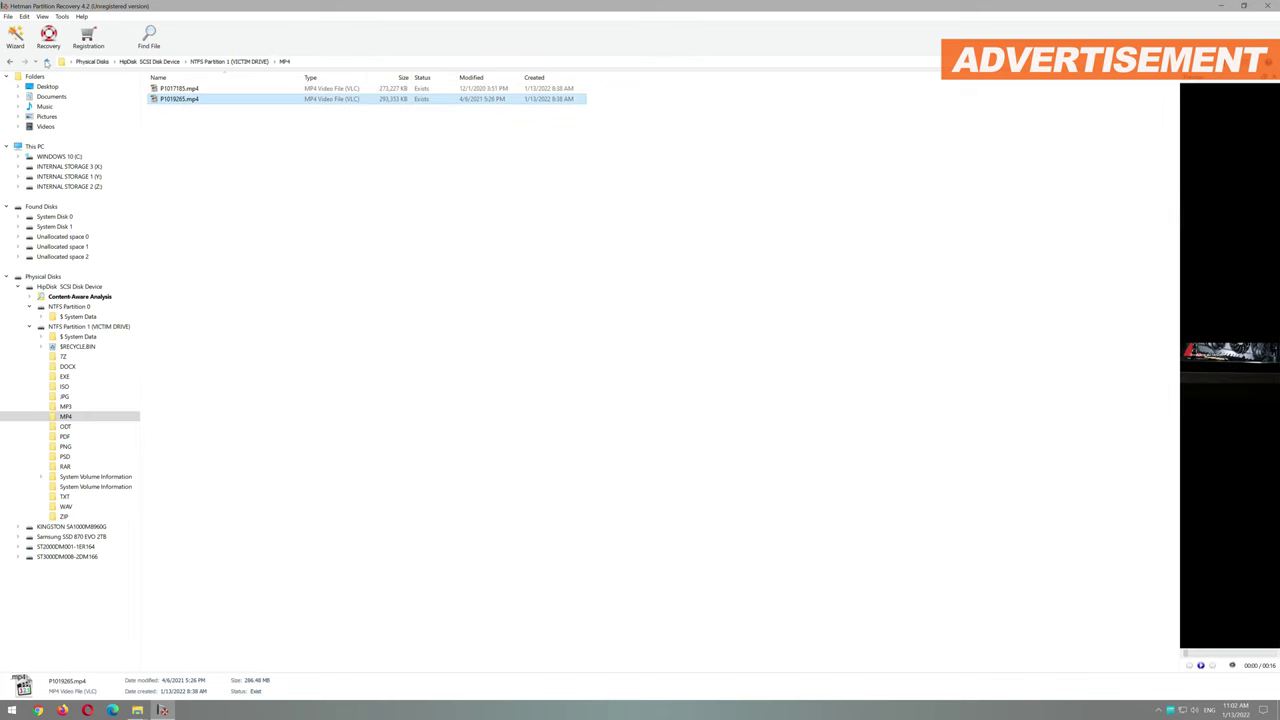
left_click(46, 61)
double_click(175, 178)
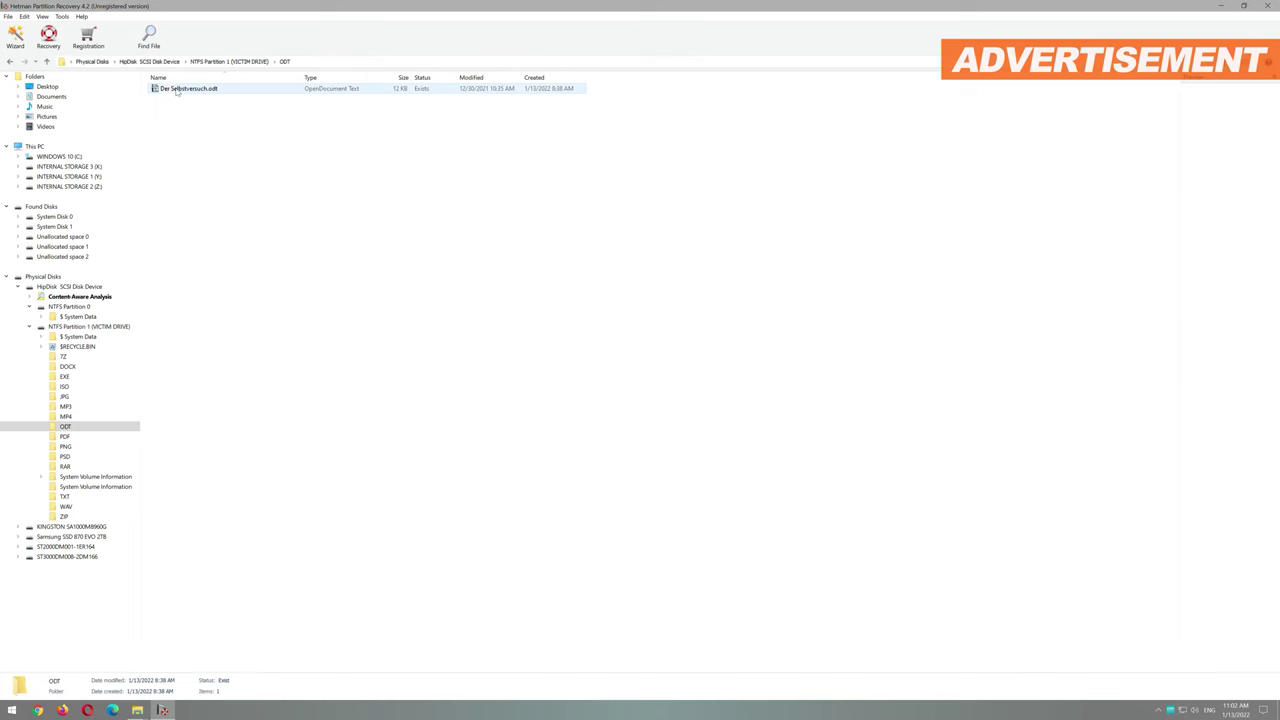
left_click(176, 89)
left_click(46, 61)
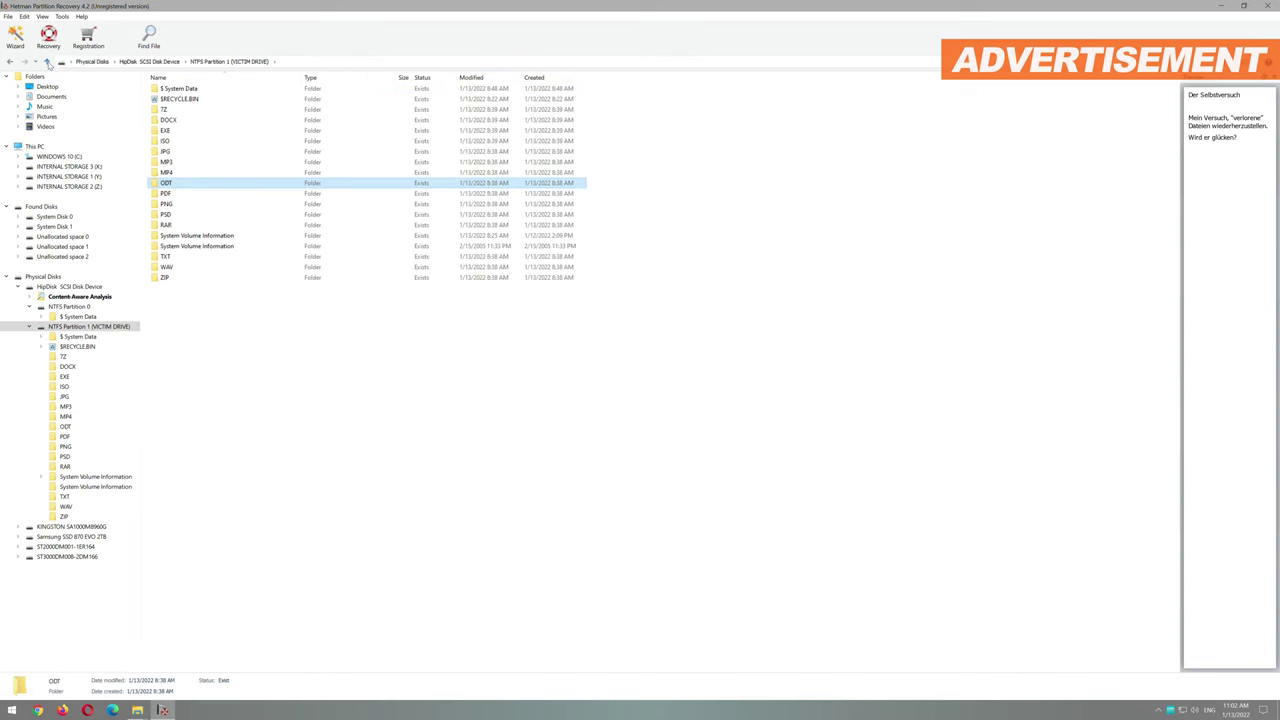
double_click(168, 120)
left_click(46, 61)
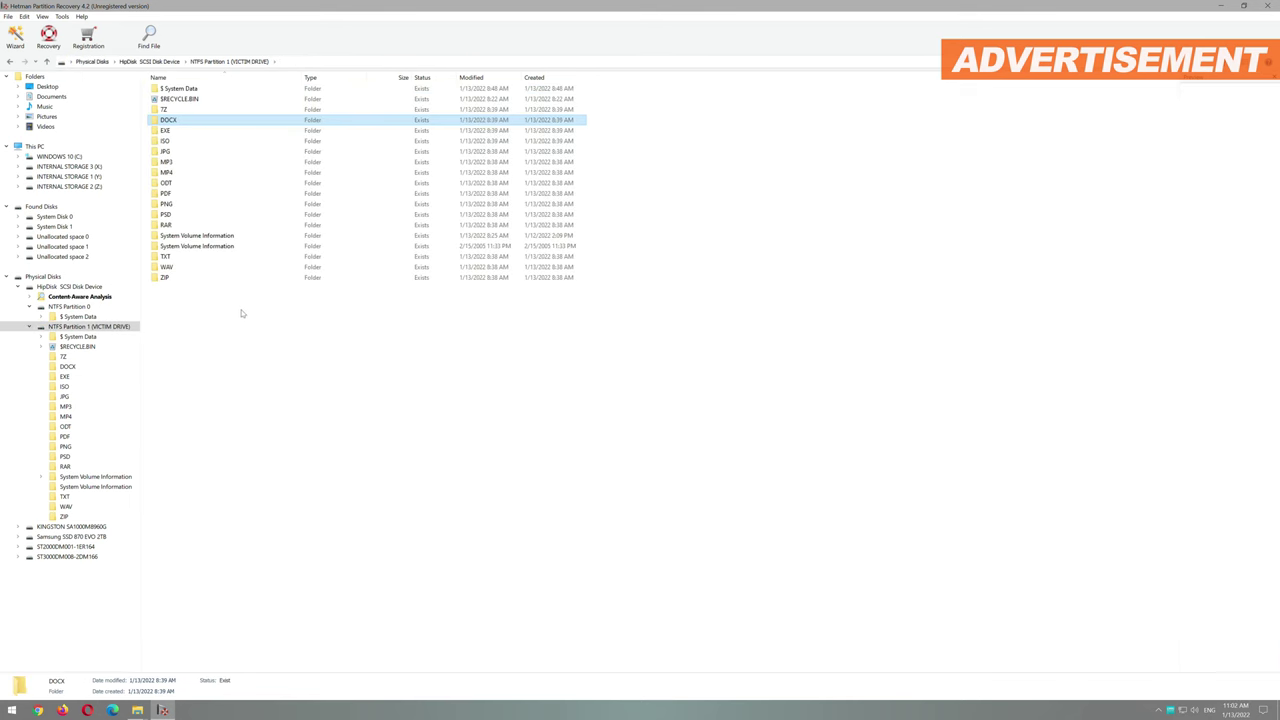
key("Down")
key("Down")
key("Down")
key("Down")
key("Return")
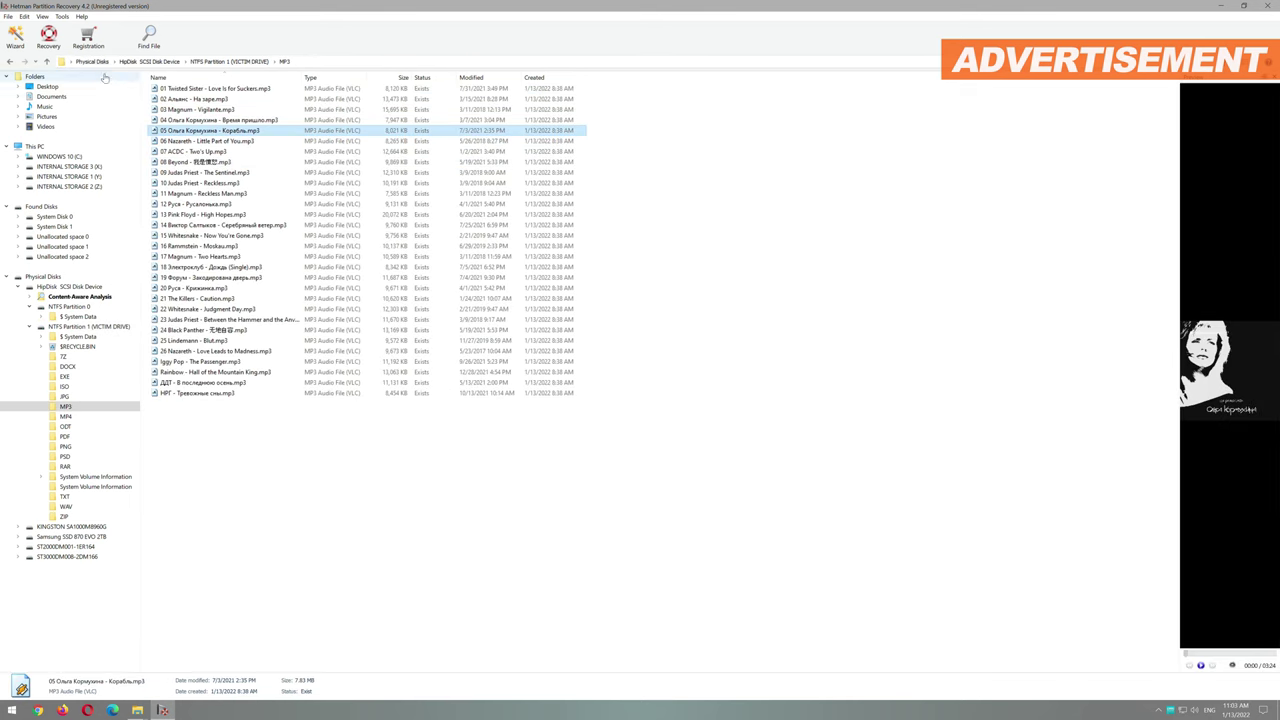
left_click(46, 61)
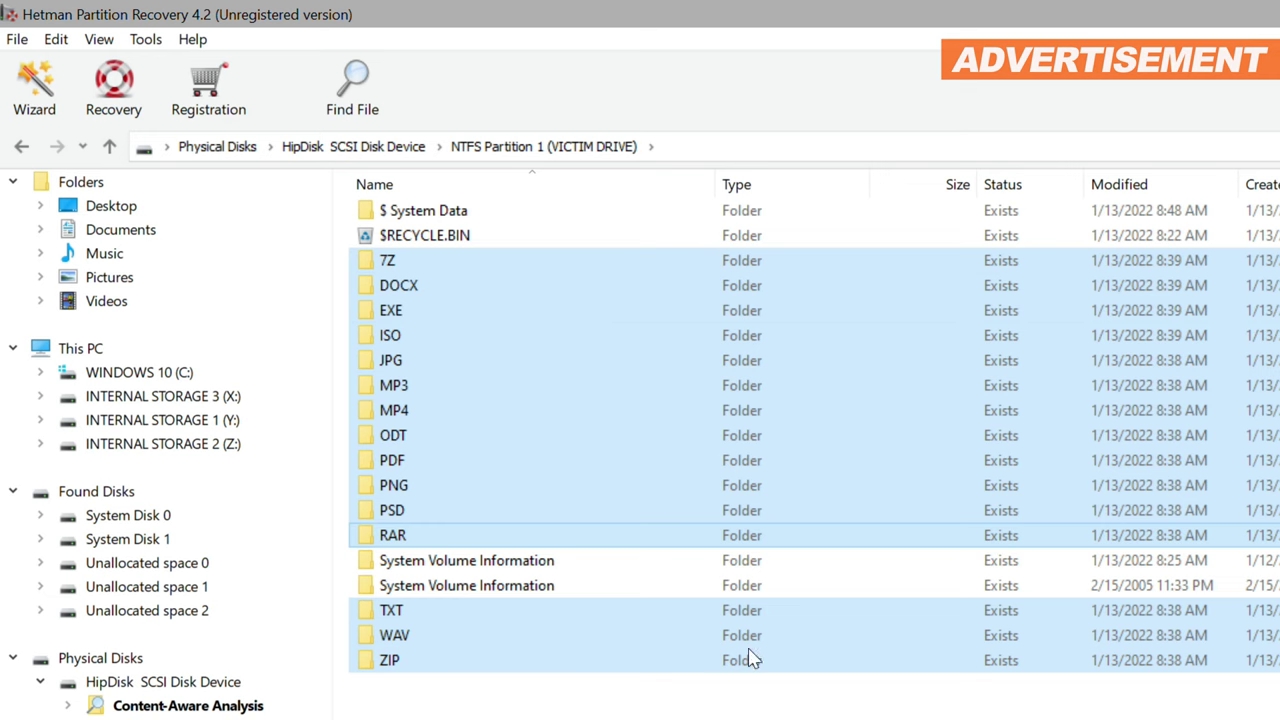
Choose Save to hard disk and set the save path to Y:\Projects\Hetman Partition Recovery - 1\RESTORED FILES
left_click(115, 95)
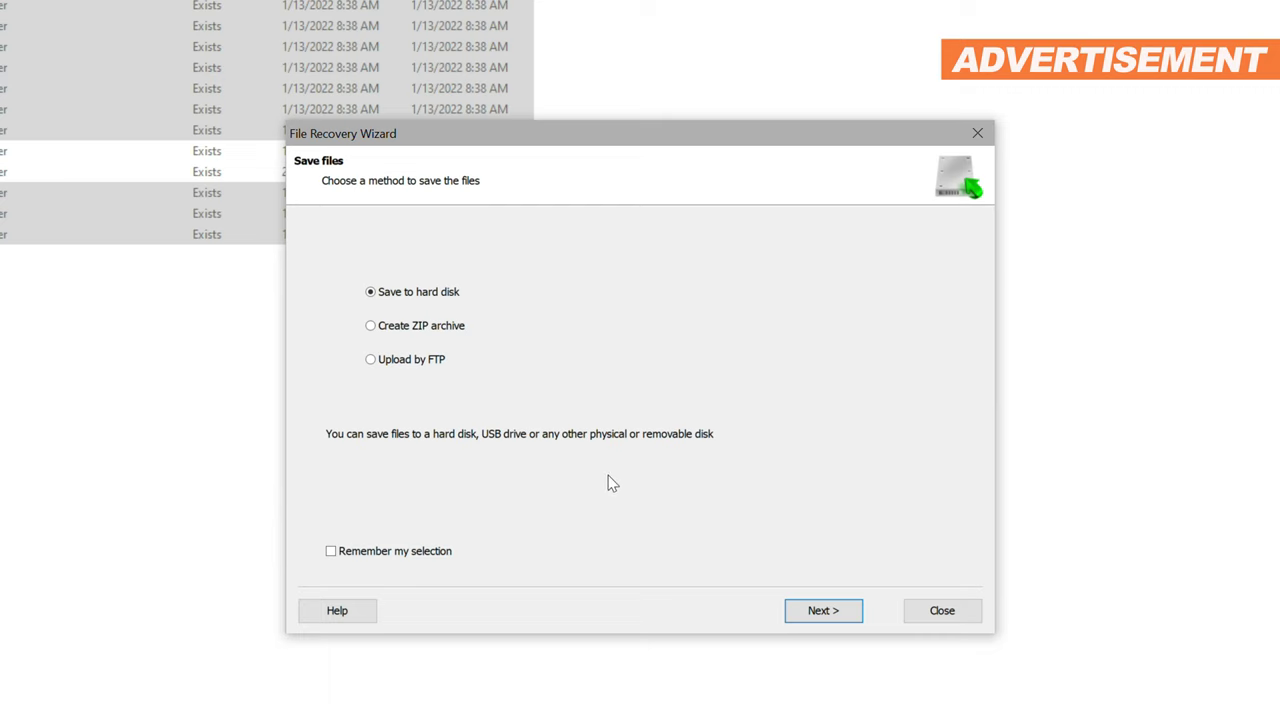
left_click(826, 609)
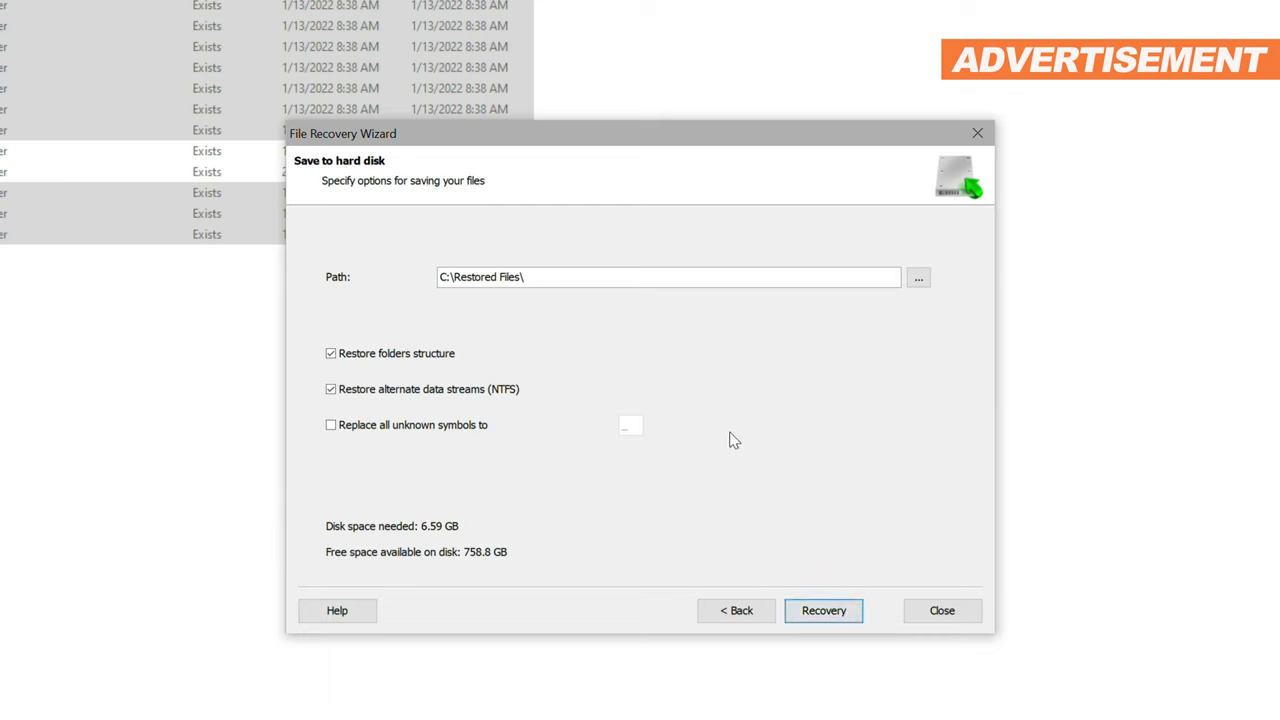
left_click_drag(449, 277, 436, 280)
left_click(454, 282)
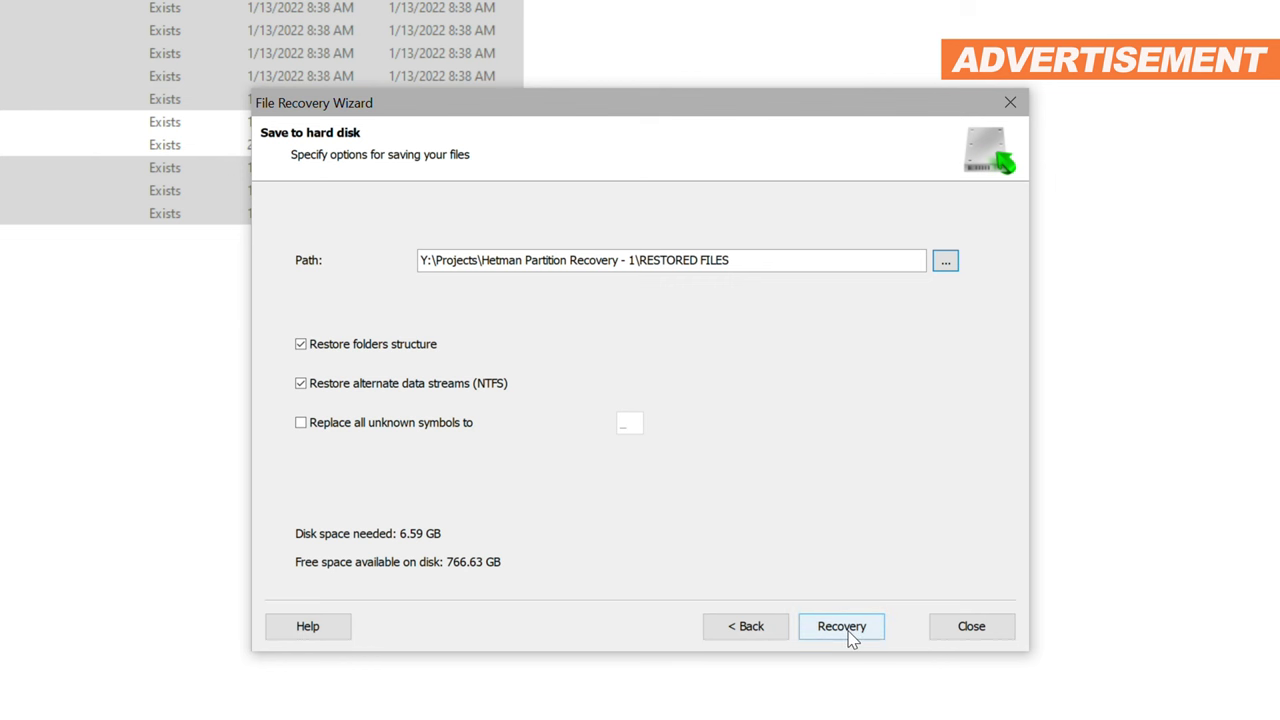
Register with the registration name and pasted key, then confirm so recovery to RESTORED FILES proceeds
left_click(842, 626)
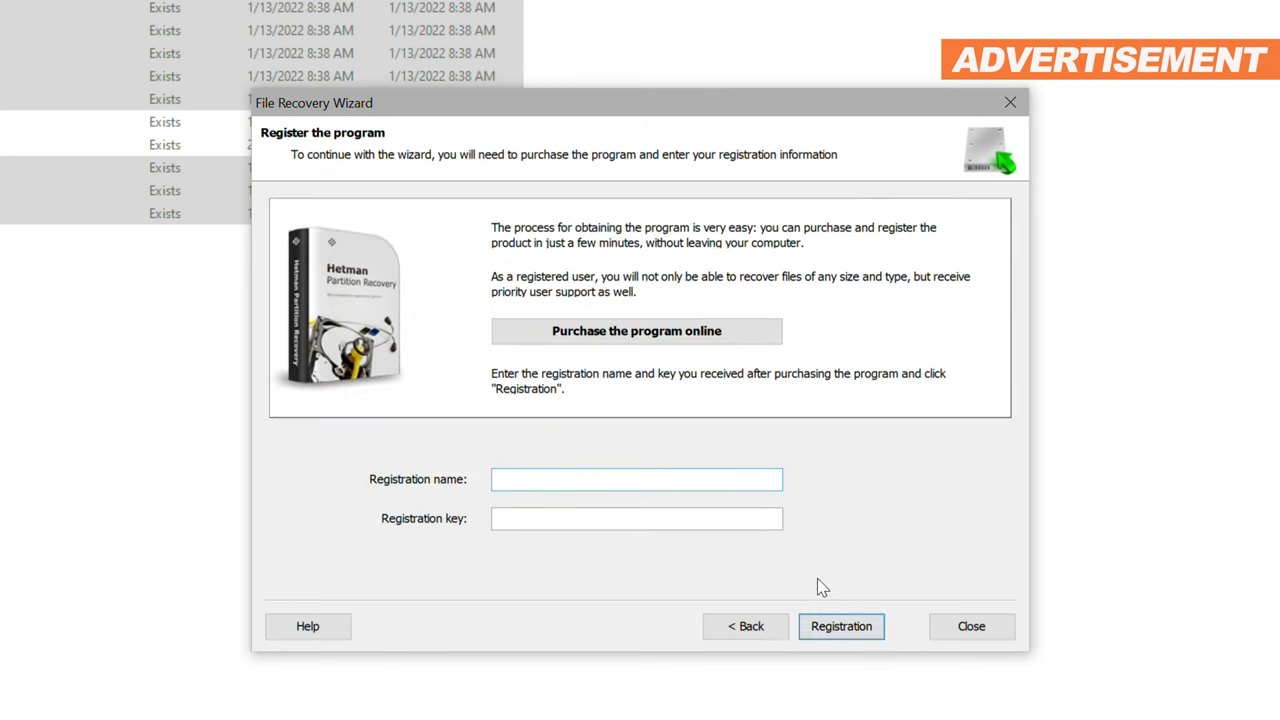
type("Nicol")
left_click(510, 526)
key("ctrl+v")
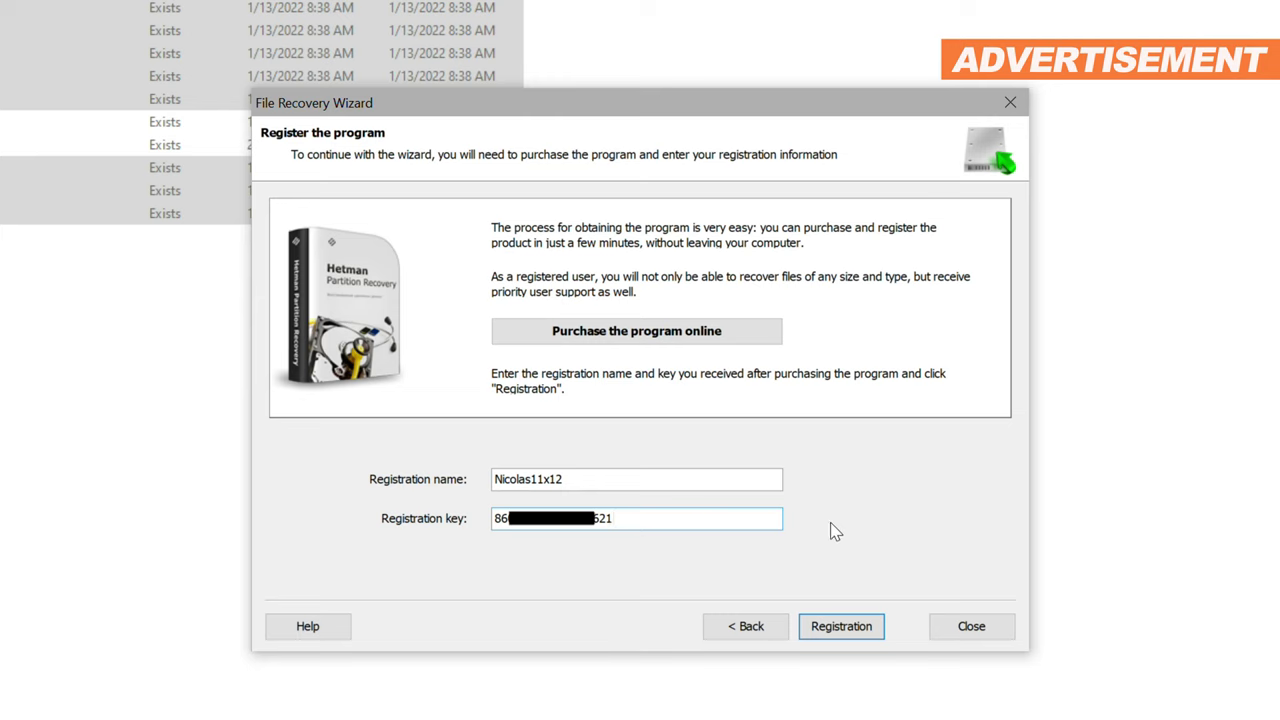
left_click(845, 627)
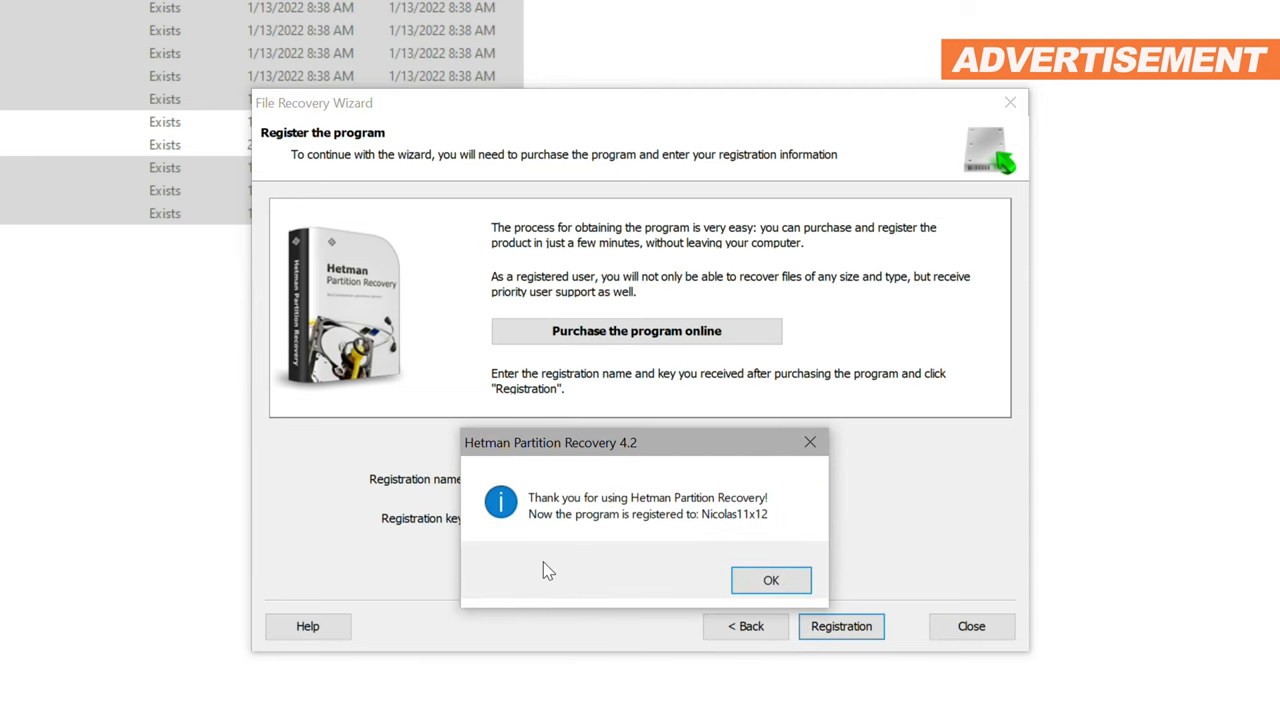
left_click(765, 576)
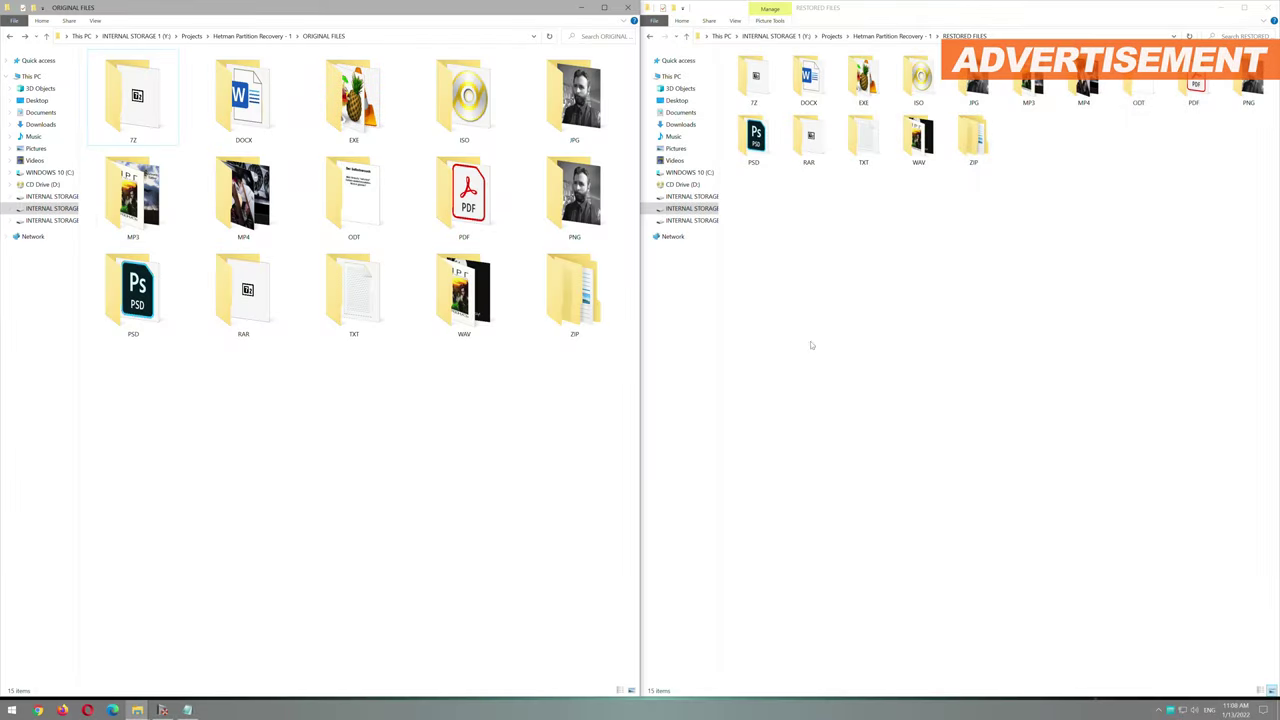
Show RESTORED FILES as large icons and open Properties for all ORIGINAL FILES folders
left_click(735, 20)
left_click(792, 35)
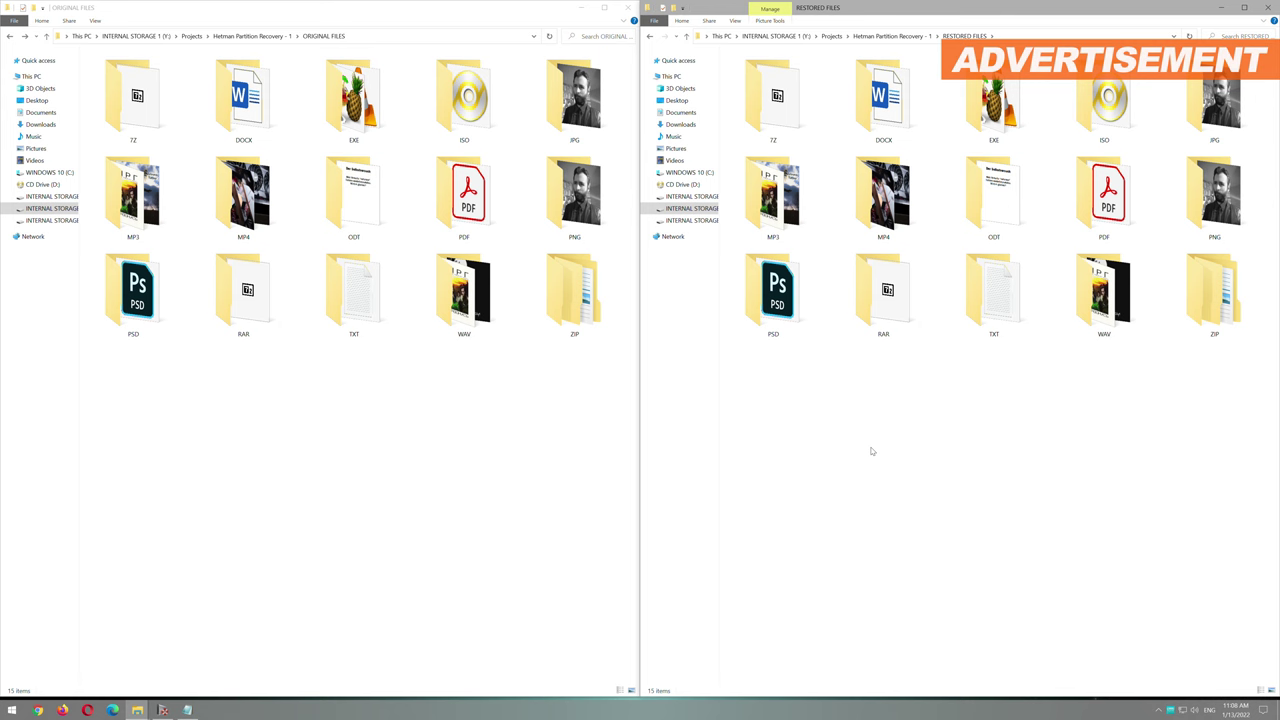
left_click(372, 431)
key("ctrl+a")
right_click(568, 300)
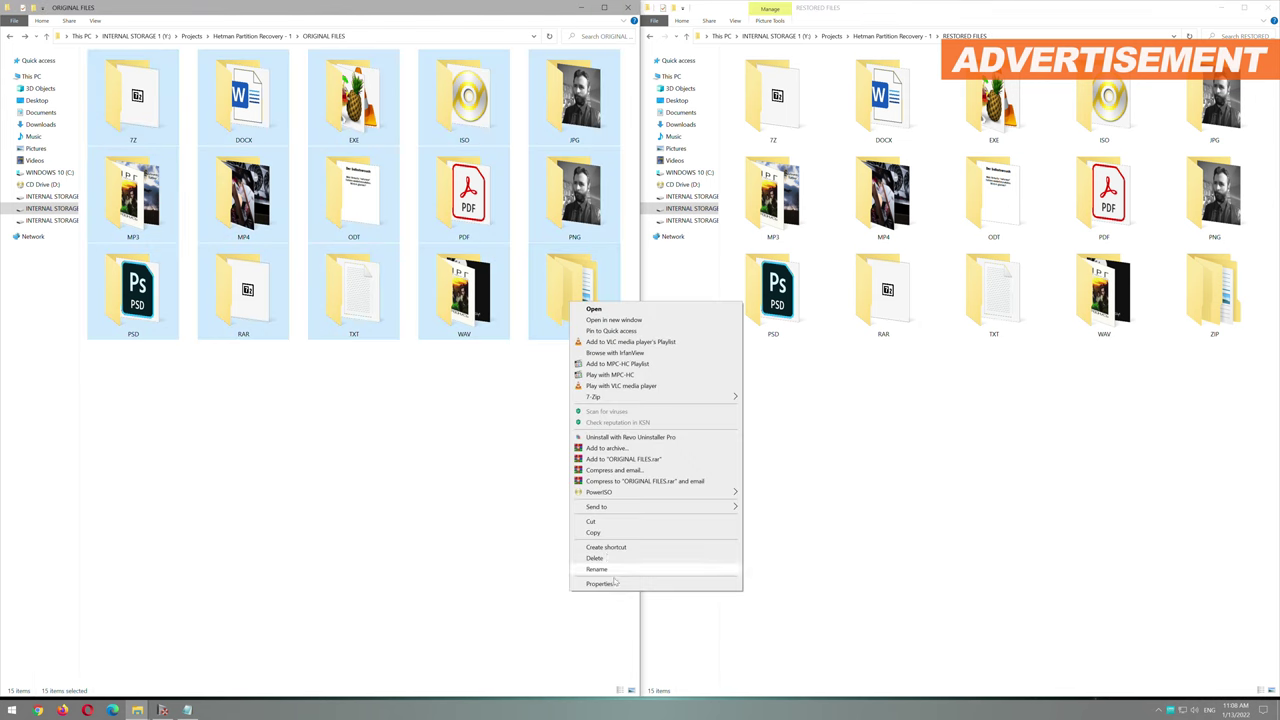
left_click(600, 582)
left_click_drag(653, 307, 524, 313)
Open Properties for all RESTORED FILES folders beside the originals to compare total size
left_click(770, 388)
key("ctrl+a")
right_click(766, 316)
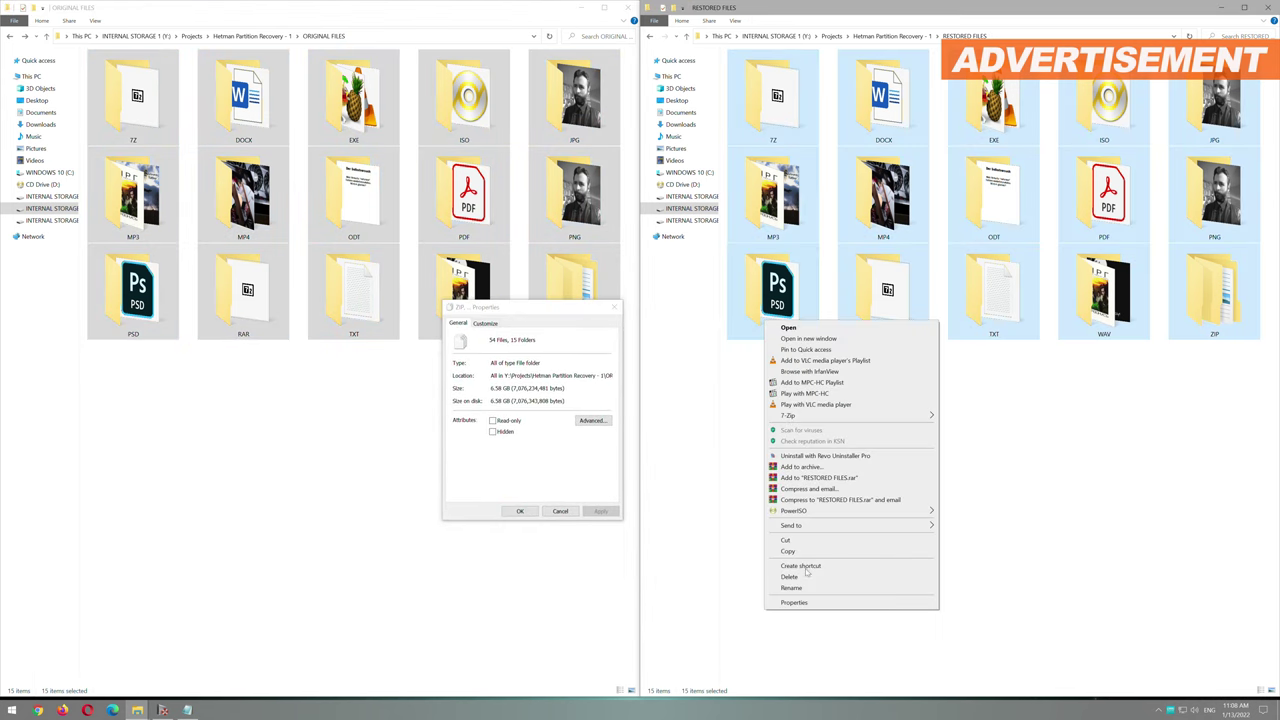
left_click(808, 604)
left_click_drag(808, 322, 716, 304)
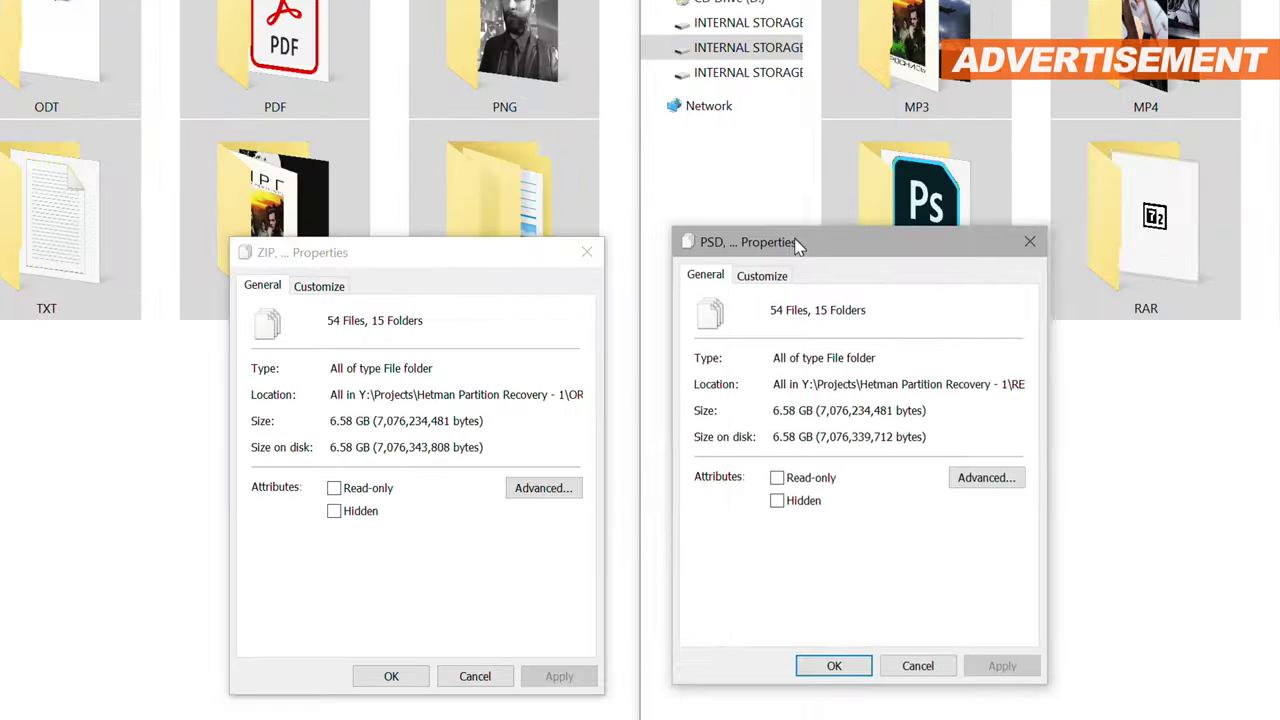
left_click_drag(798, 247, 788, 255)
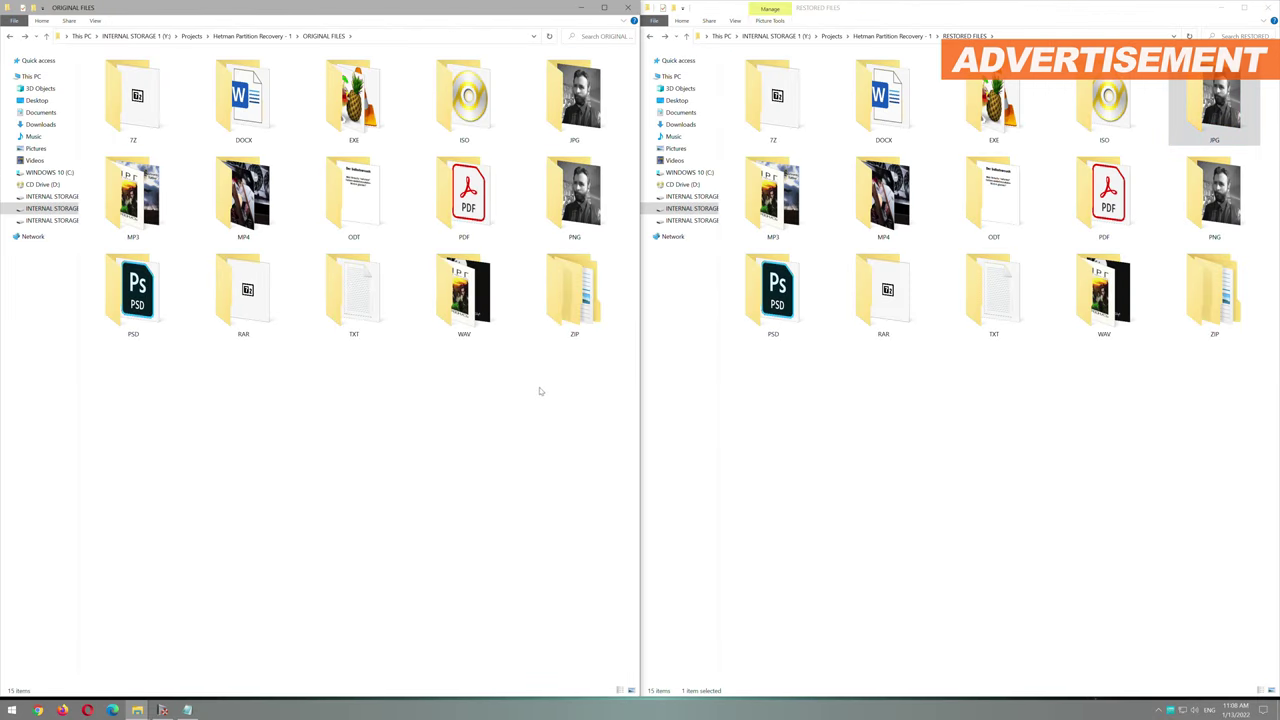
Test-play the restored MP3 '07 ACDC - Two's Up' and a restored MP4 video
double_click(774, 192)
left_click(782, 133)
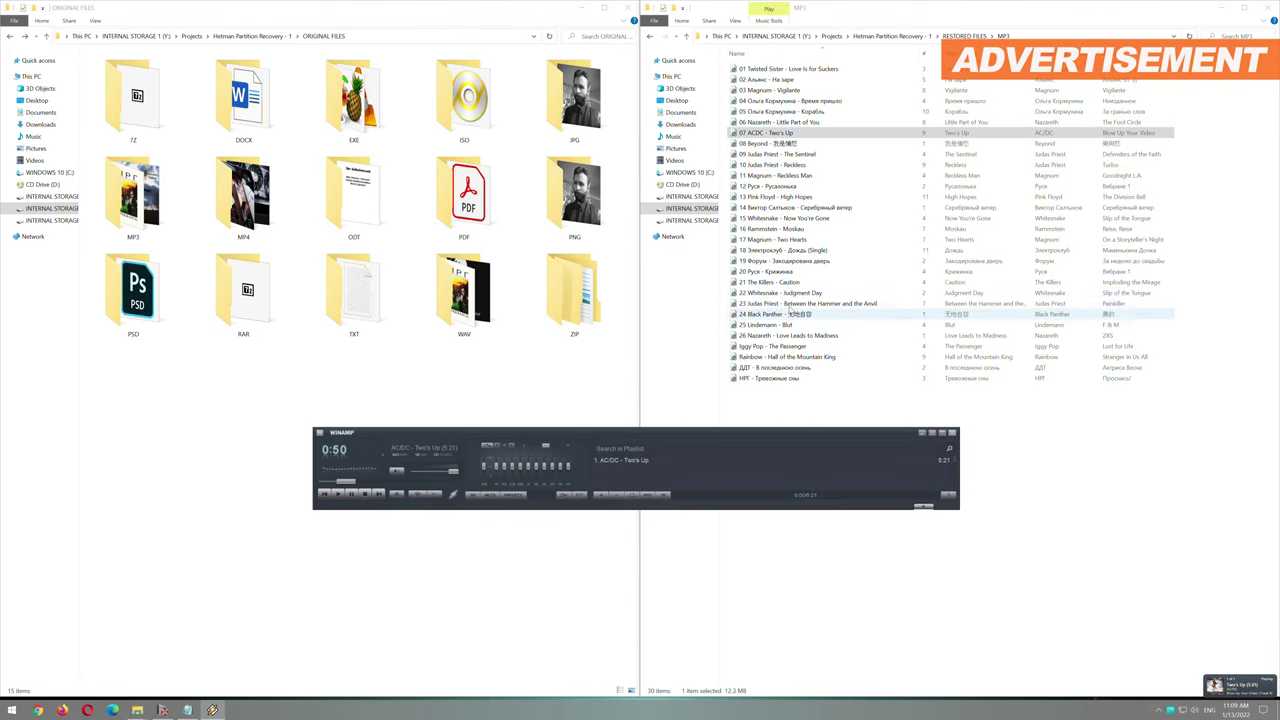
key("alt+Up")
double_click(883, 195)
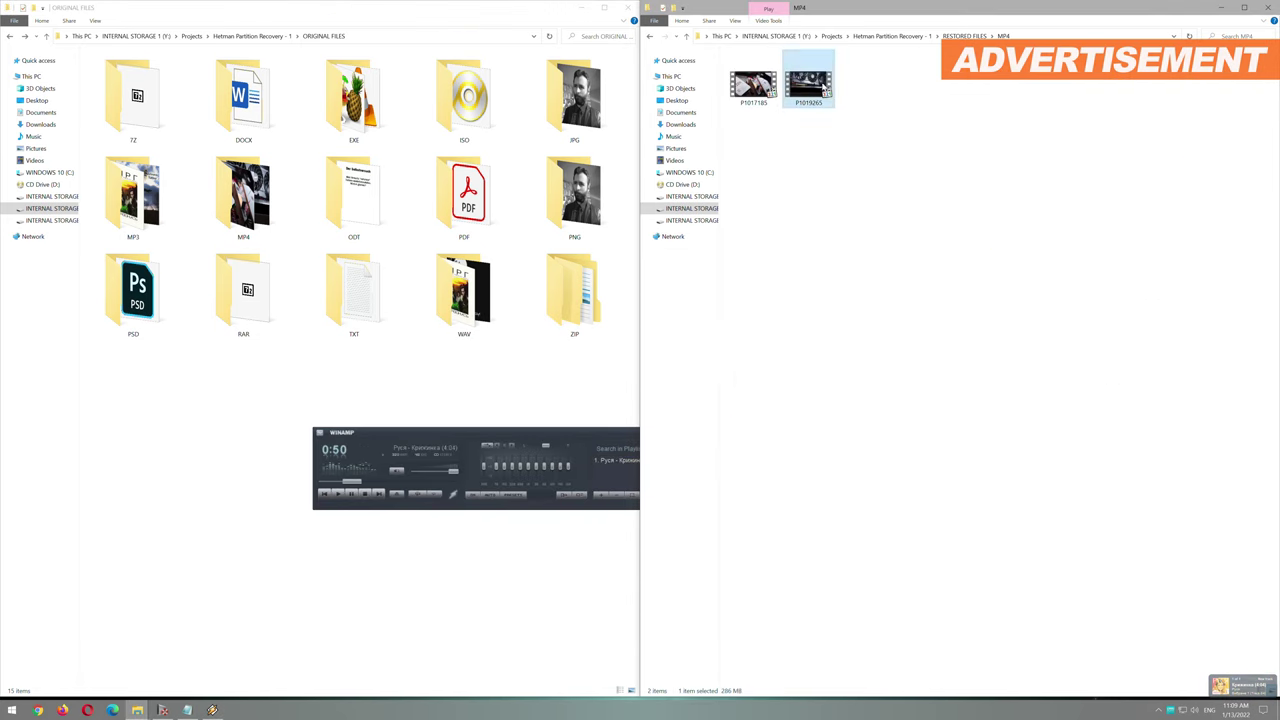
double_click(808, 80)
key("alt+Up")
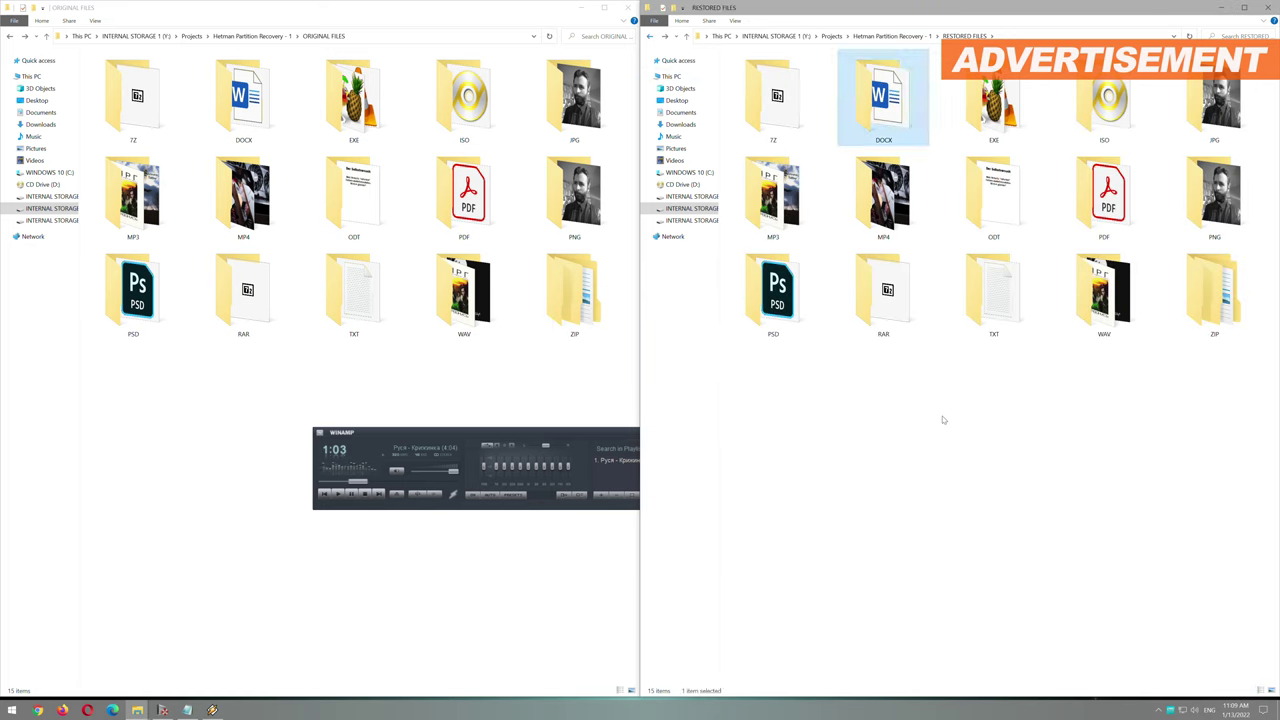
Test-open the recovered Word document and tracks from the recovered RAR and ZIP archives
double_click(986, 94)
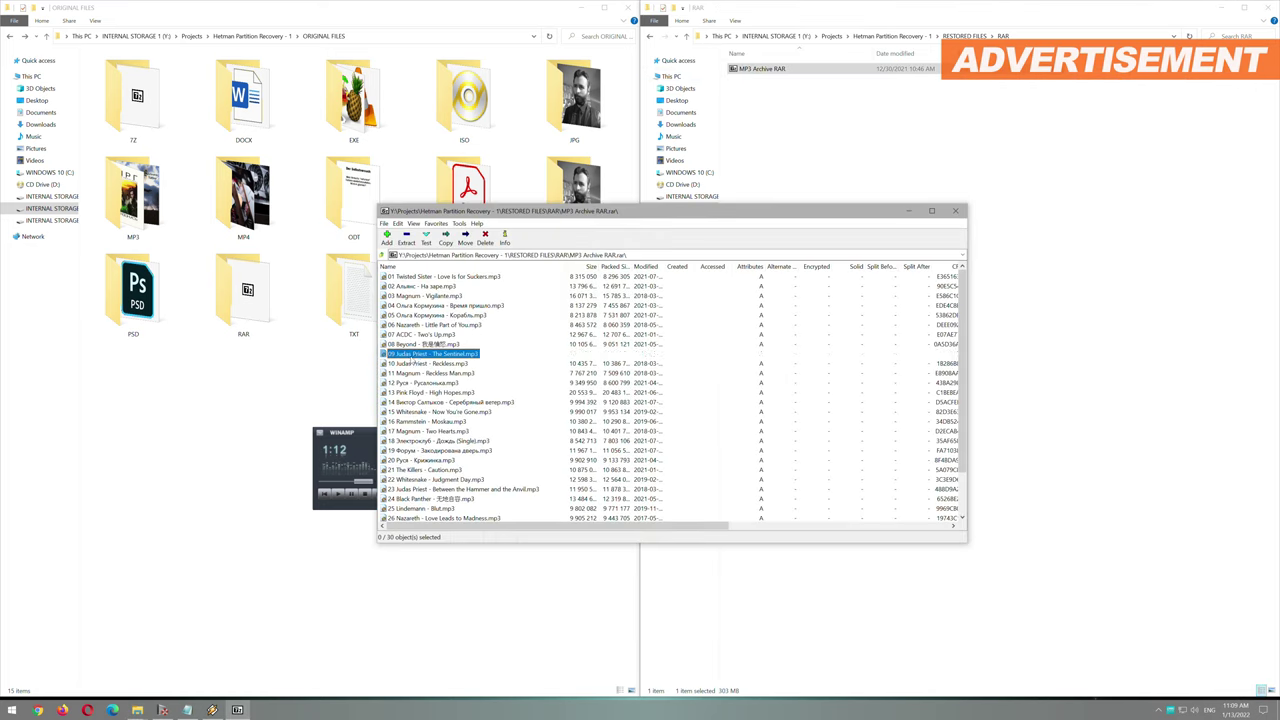
double_click(430, 354)
left_click(955, 210)
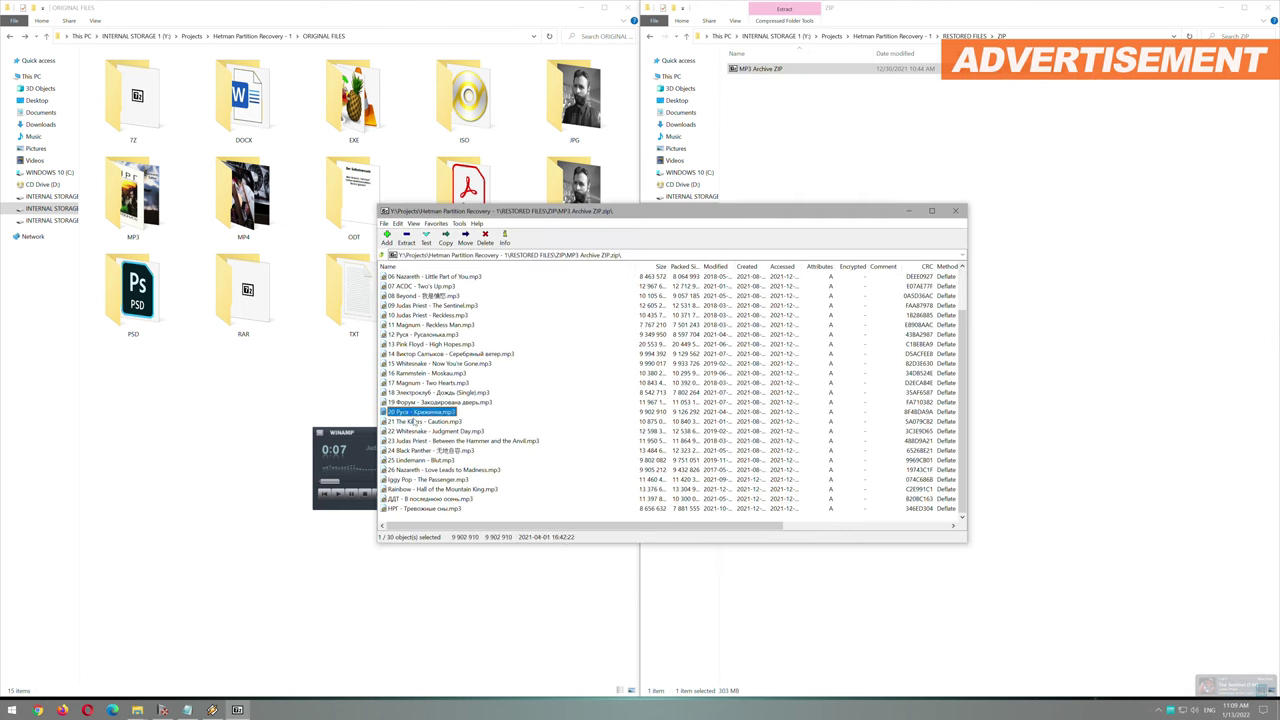
double_click(413, 421)
left_click(955, 210)
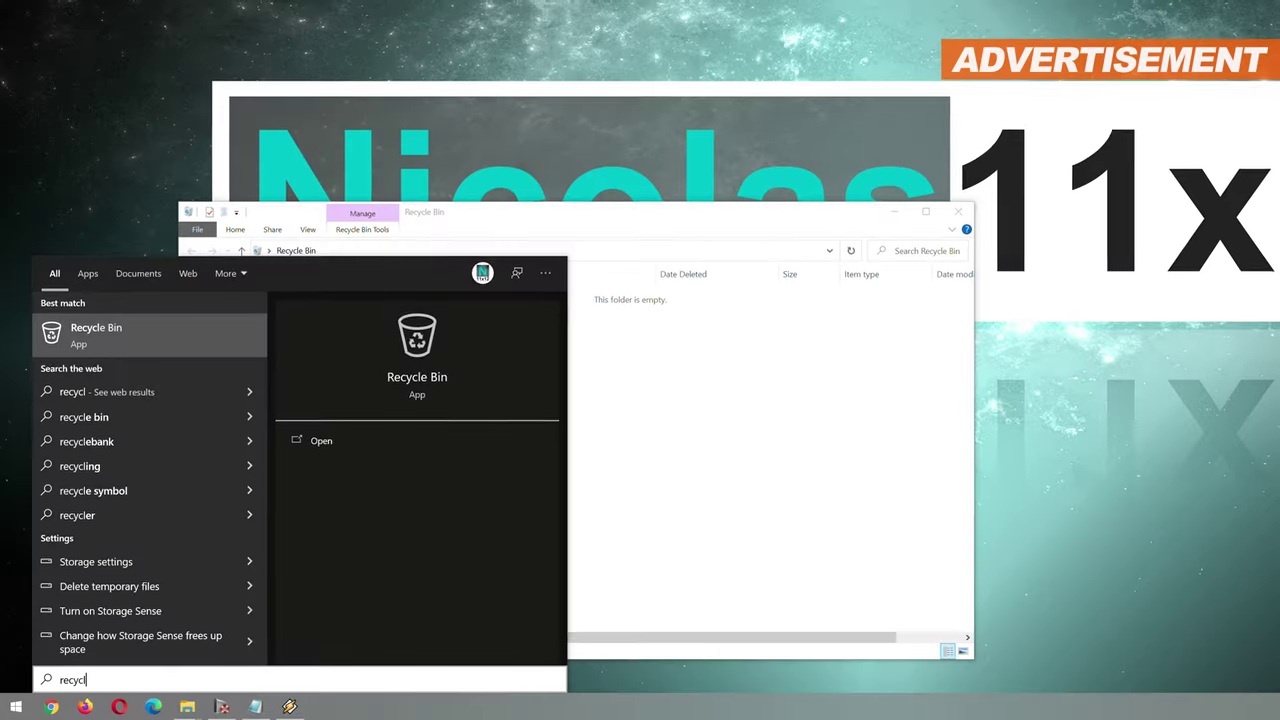
Type 'e' to begin the search that leads to the Recycle Bin
type("ecycle")
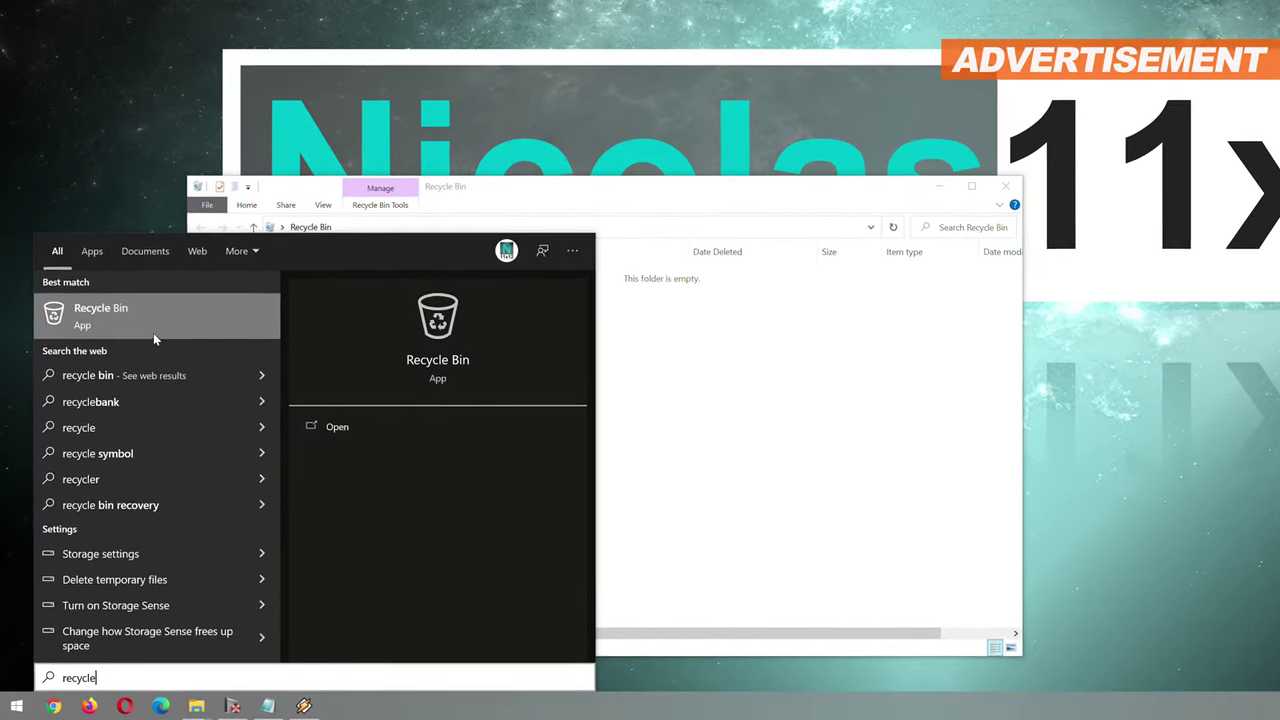